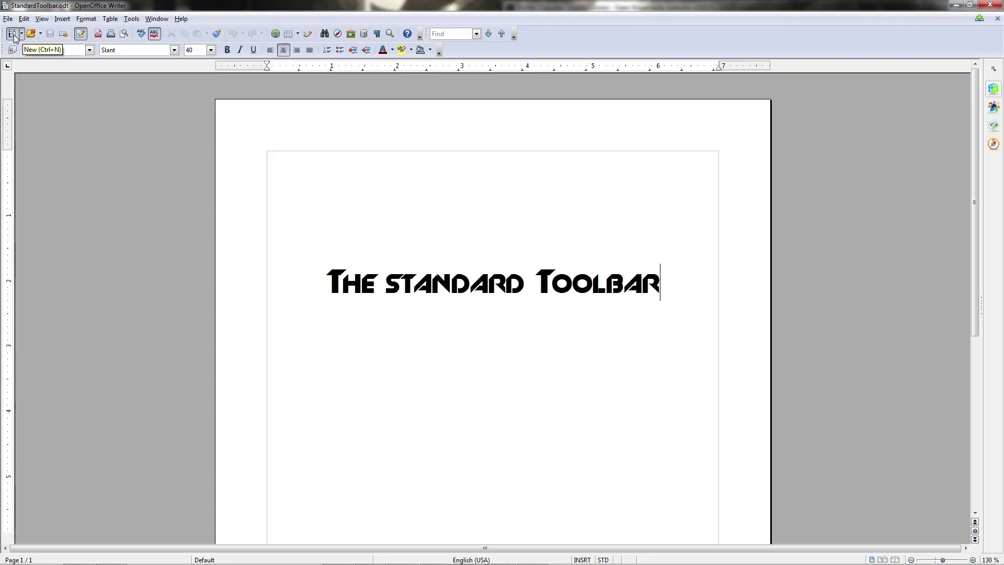
- View the list of new document types that can be created, and close it without choosing one
click(8, 18)
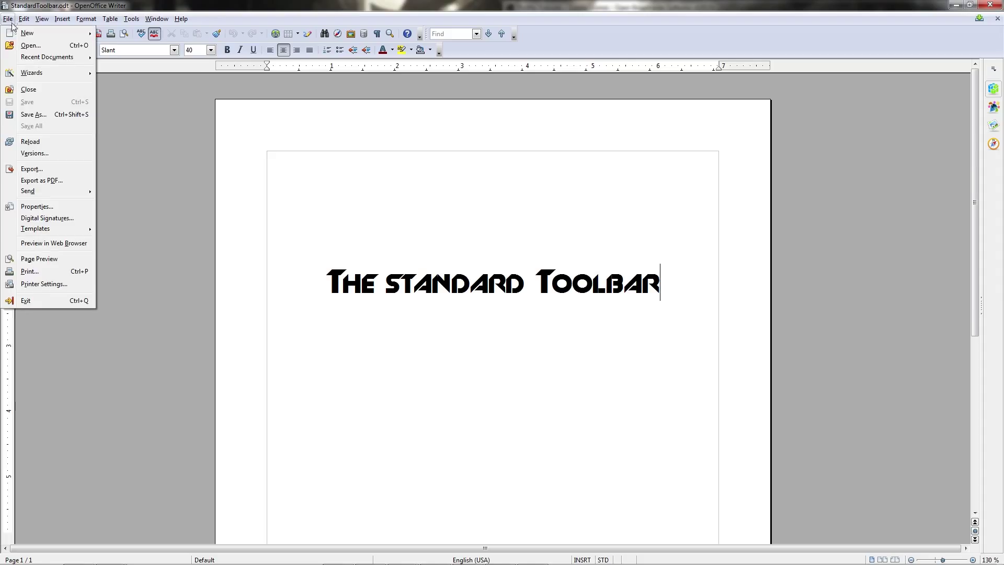
mouse_move(14, 33)
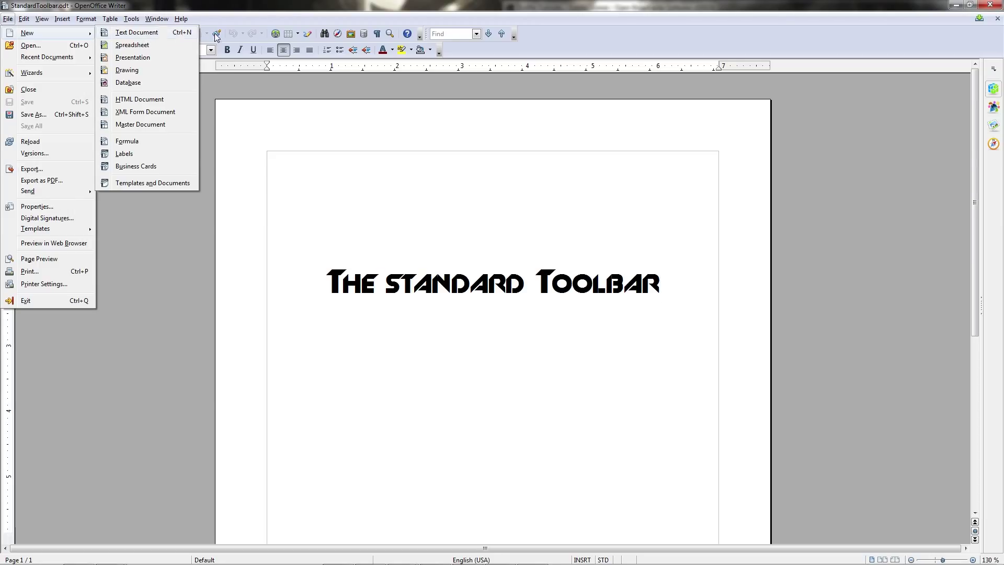
click(212, 80)
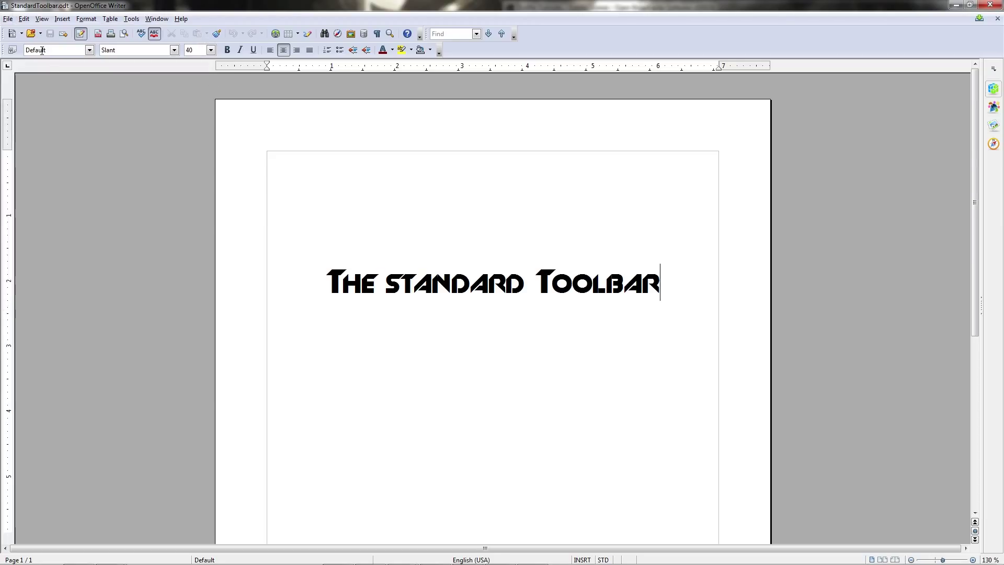
- Open Templates and Documents, browse the template folders and look inside My Templates
click(10, 20)
mouse_move(88, 33)
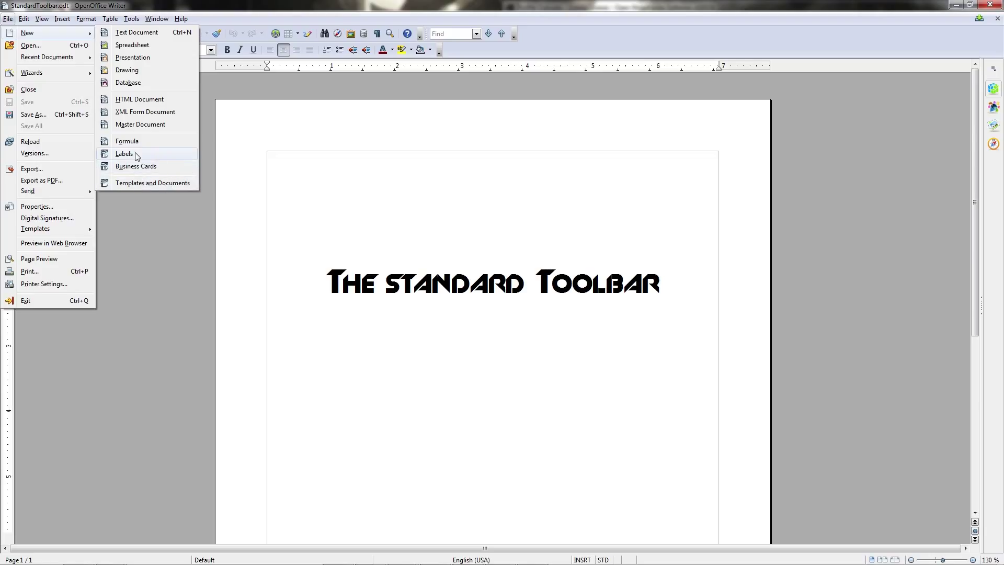
click(159, 183)
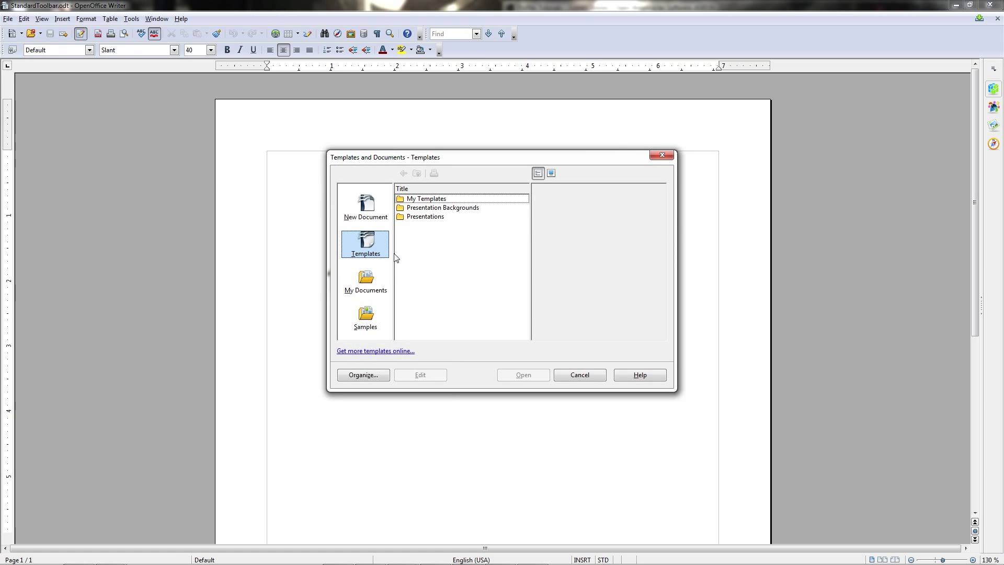
click(449, 199)
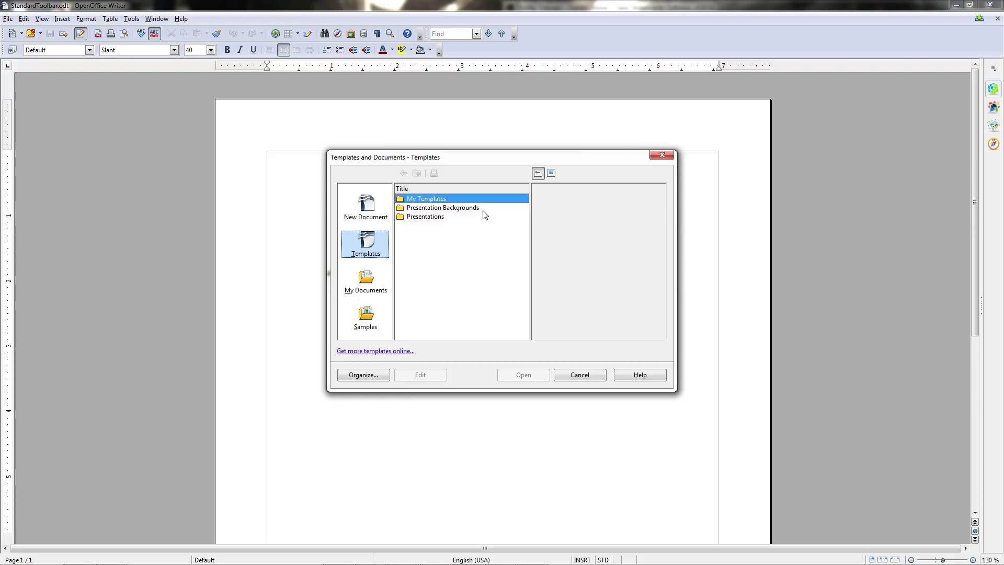
click(483, 208)
click(476, 198)
click(456, 216)
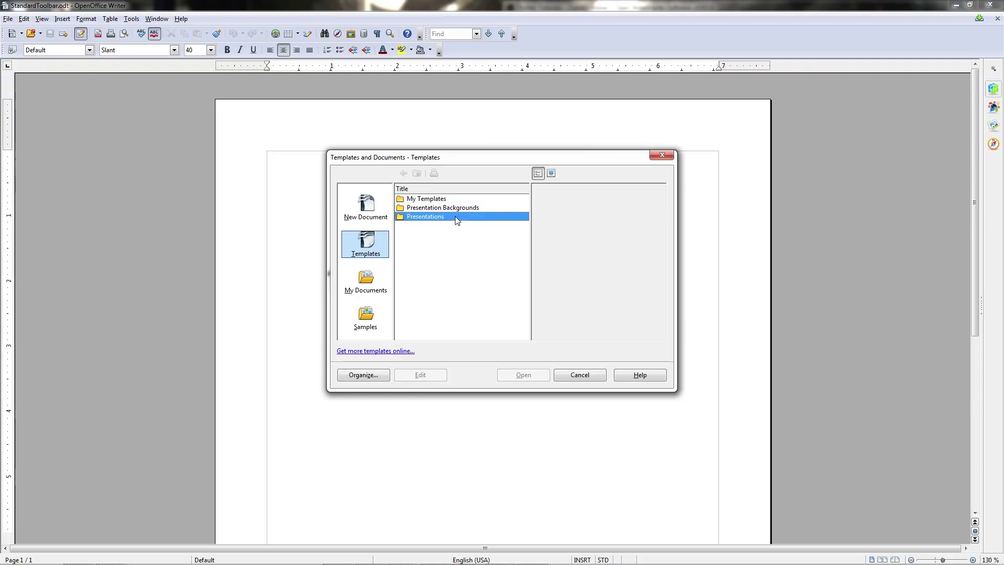
double_click(409, 202)
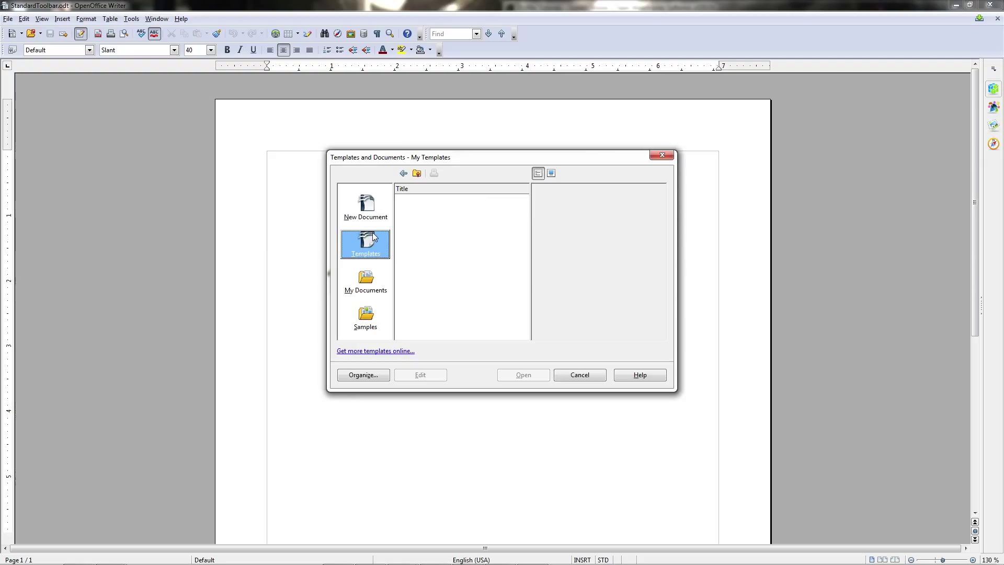
click(458, 278)
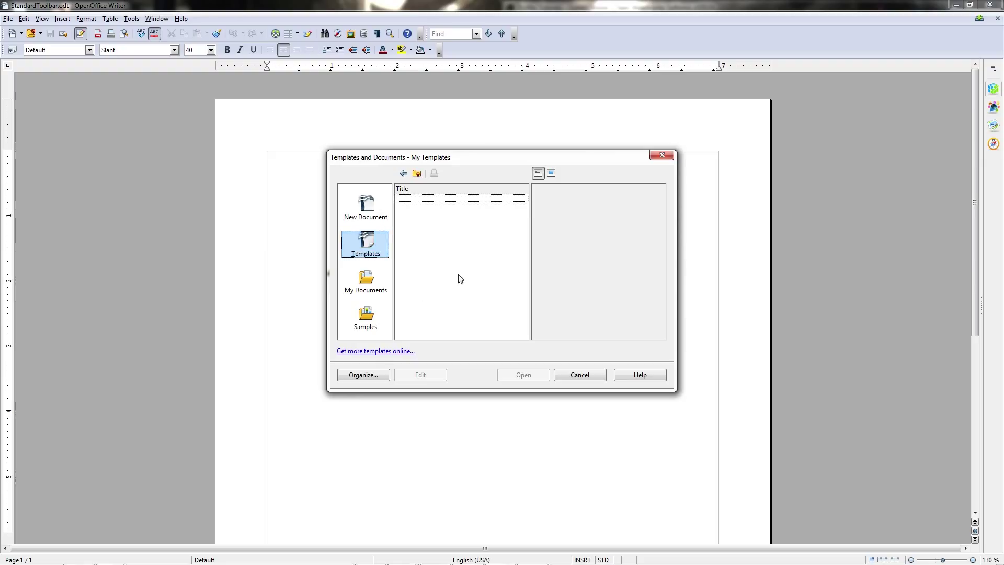
- Open the online OpenOffice templates site, browse the most popular templates, and close the browser window
click(380, 351)
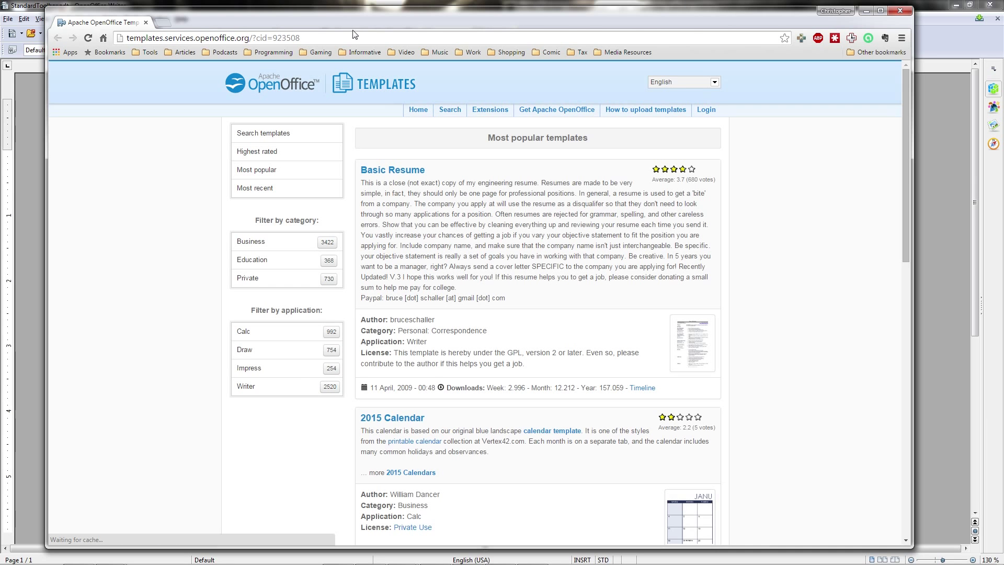
scroll(523, 203, down, 4)
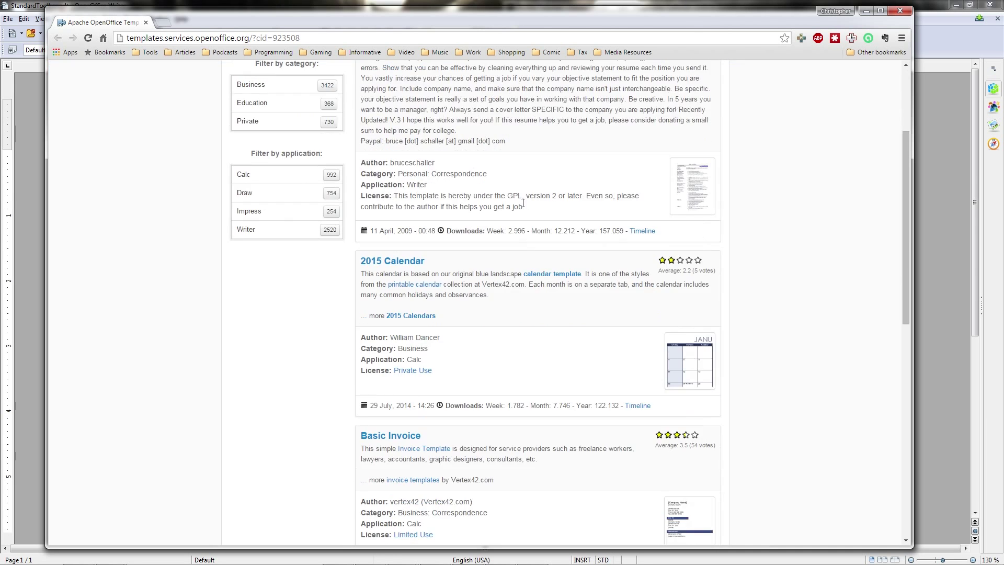
scroll(523, 206, down, 2)
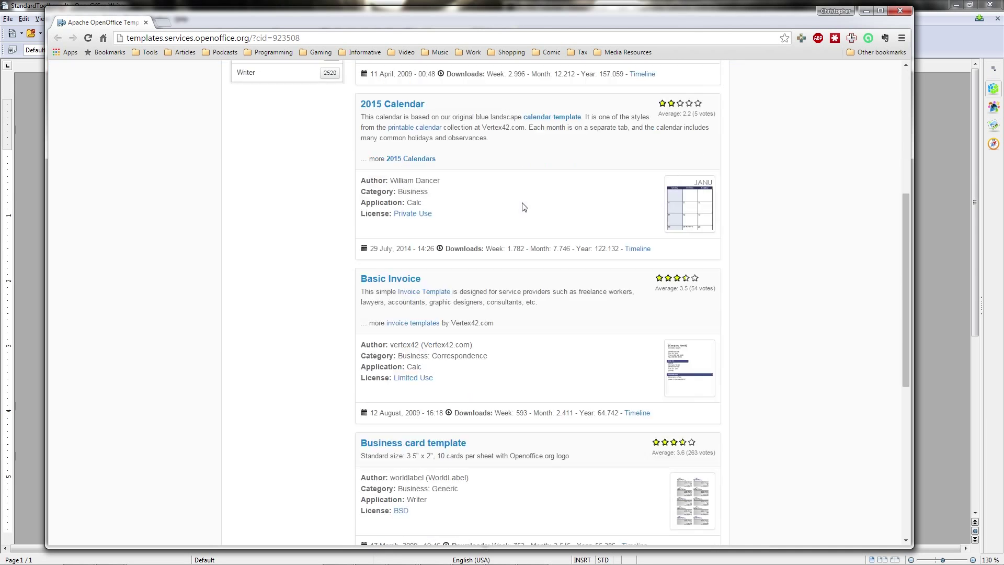
scroll(524, 207, down, 3)
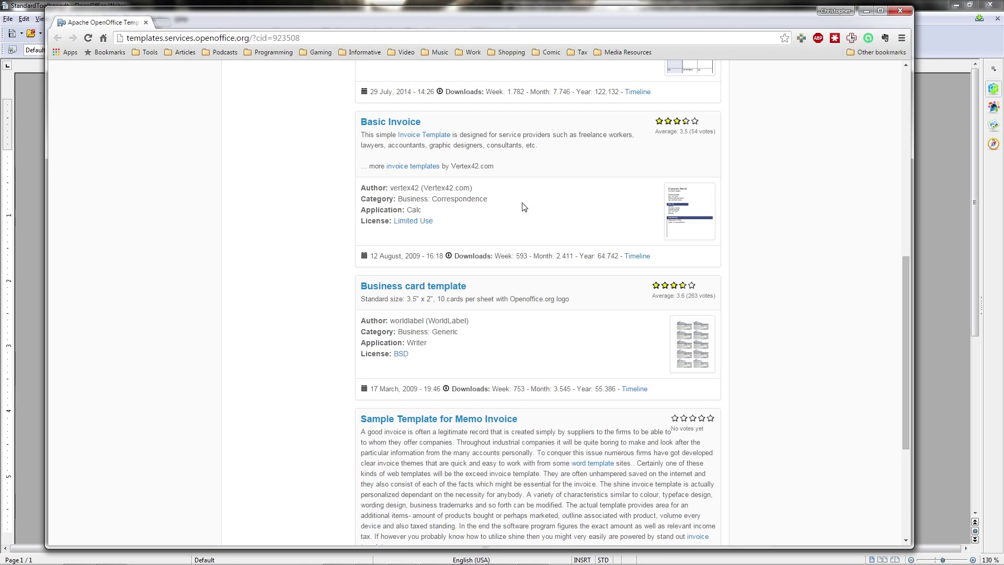
scroll(524, 207, down, 3)
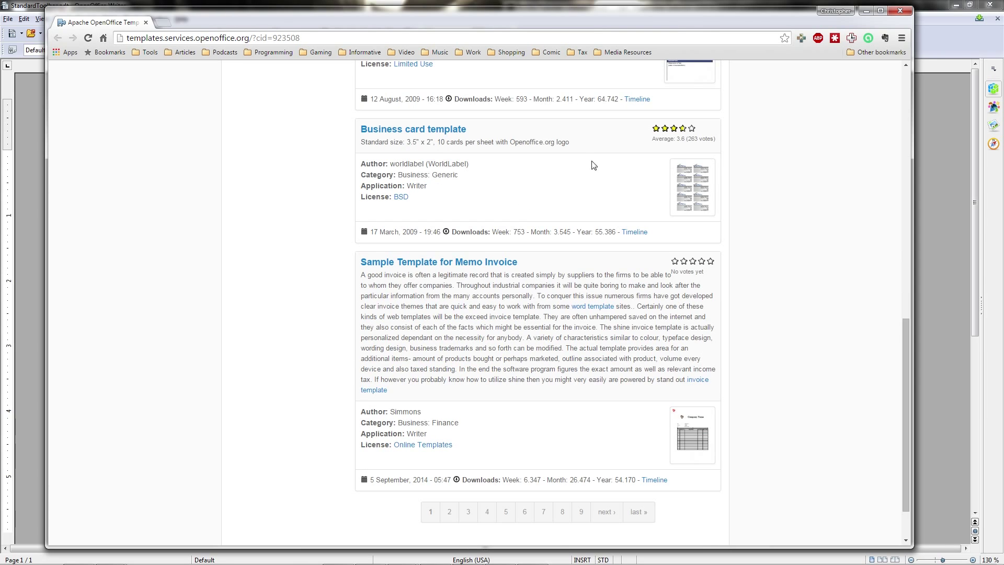
scroll(835, 226, up, 2)
scroll(835, 227, up, 4)
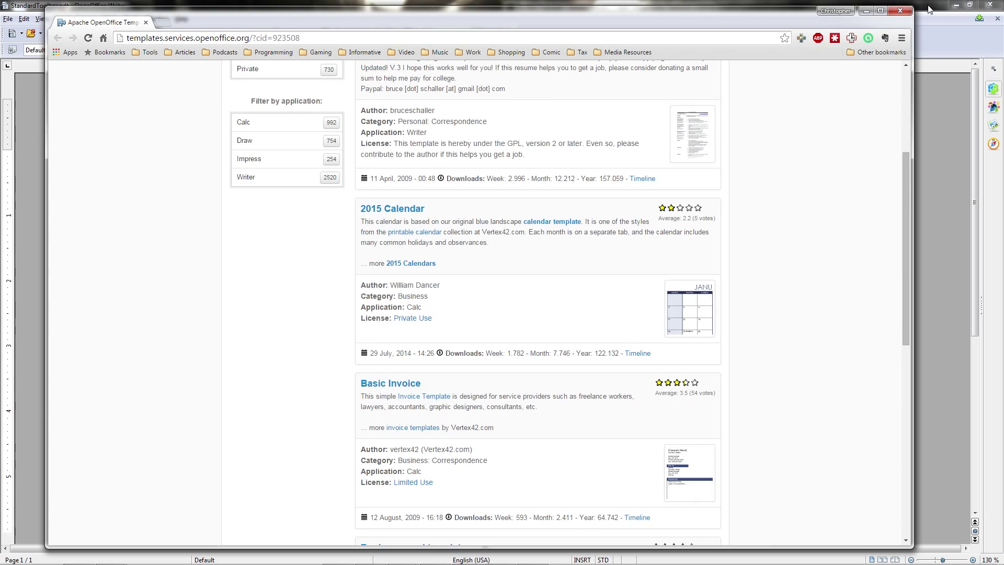
click(899, 10)
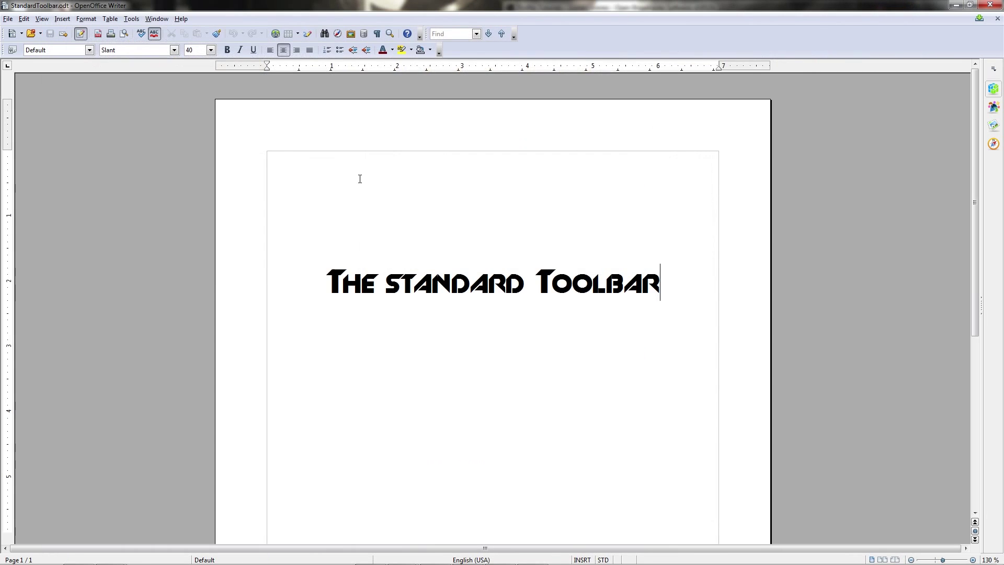
- View the files available to open in the Open Office folder, and cancel without opening any
click(31, 35)
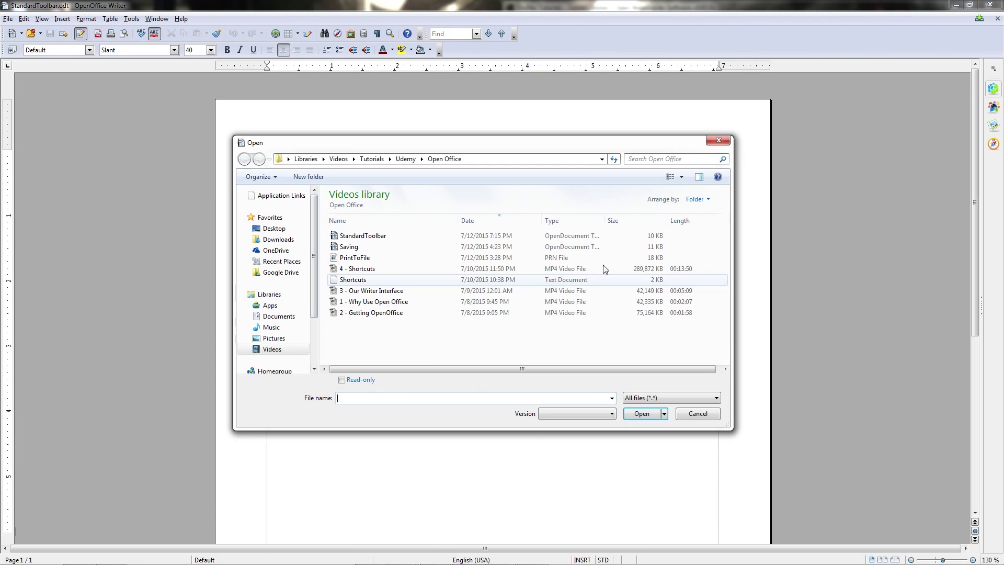
click(698, 414)
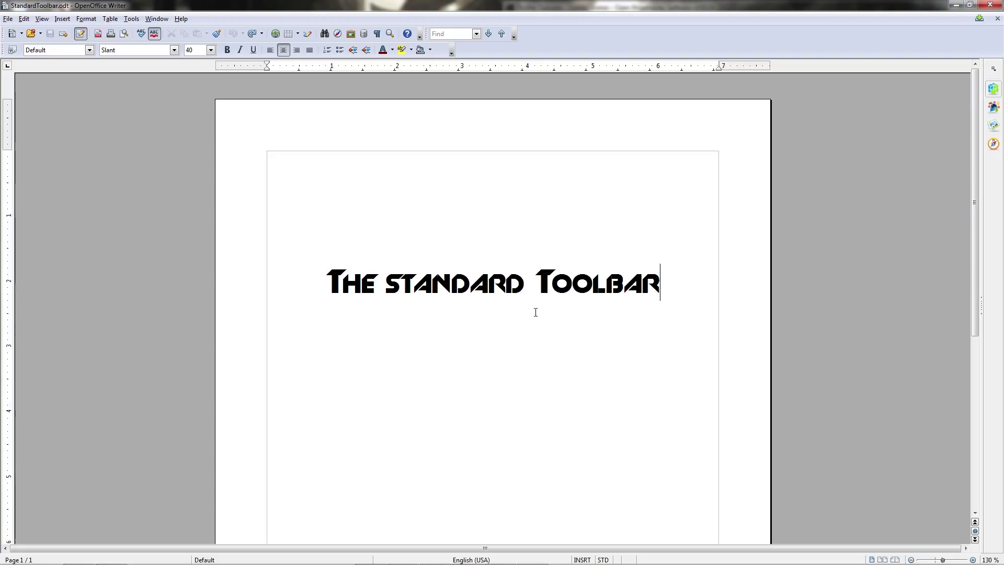
- Save the document with "df" appended to the title, and undo the added text
text(df)
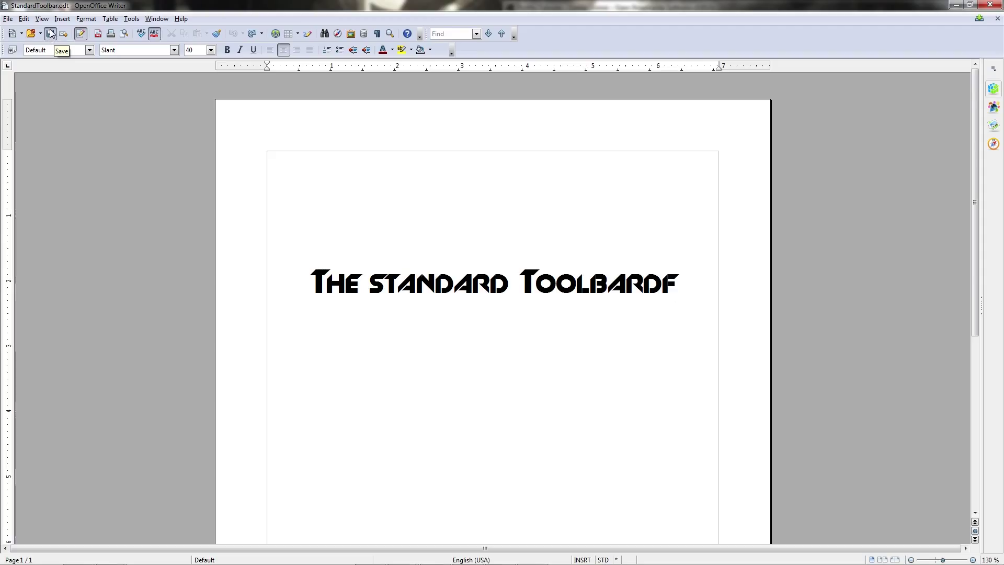
click(7, 18)
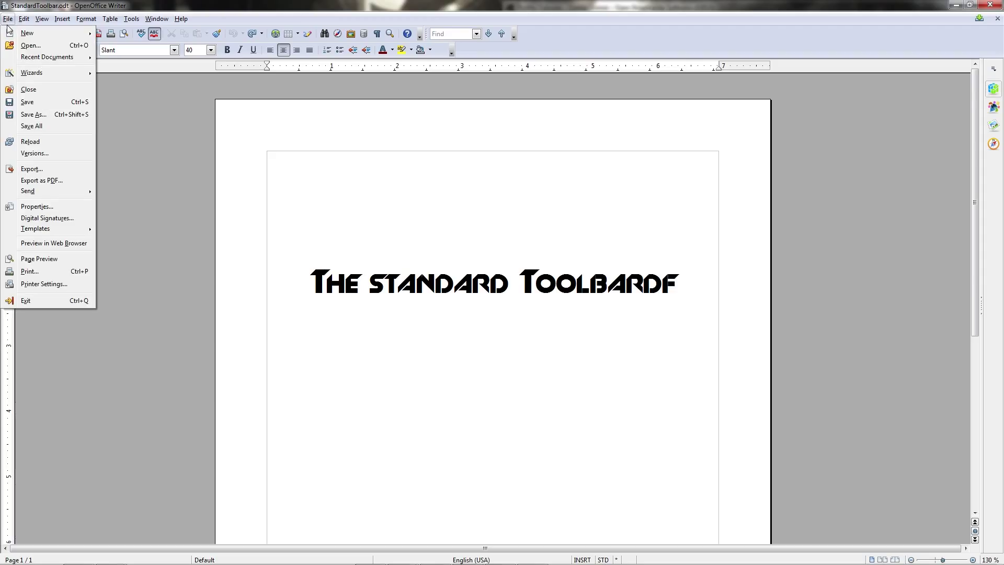
key(Escape)
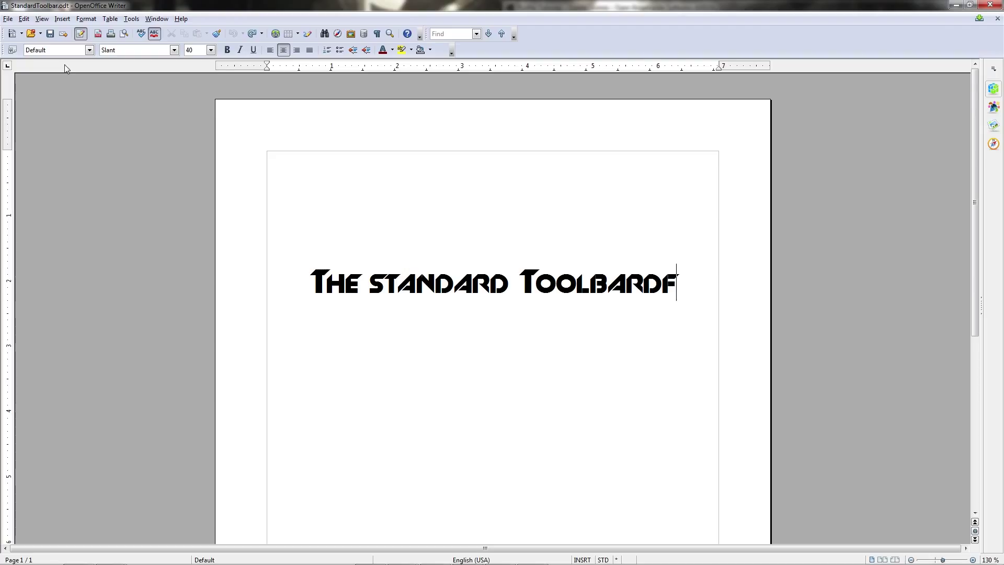
key(ctrl+s)
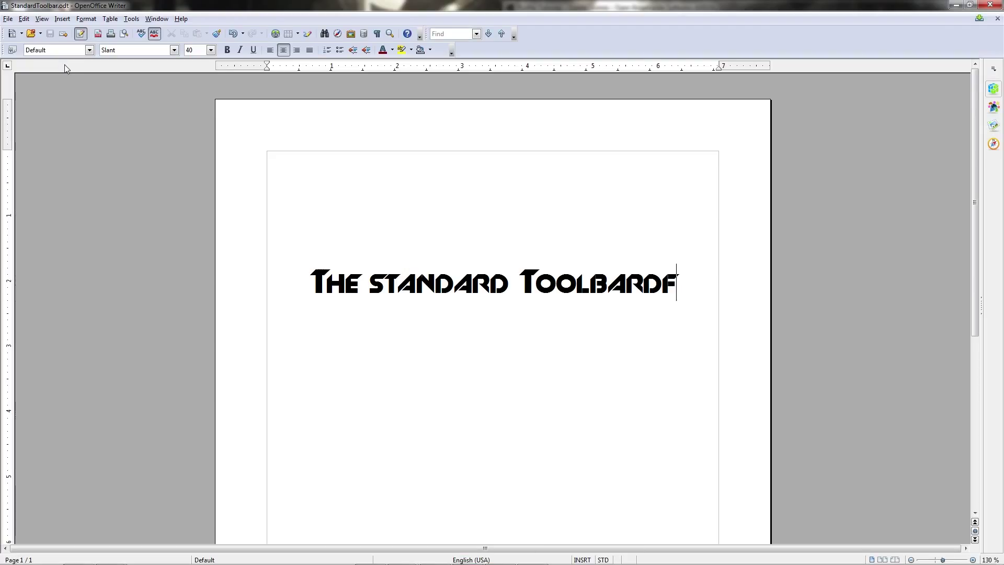
key(ctrl+z)
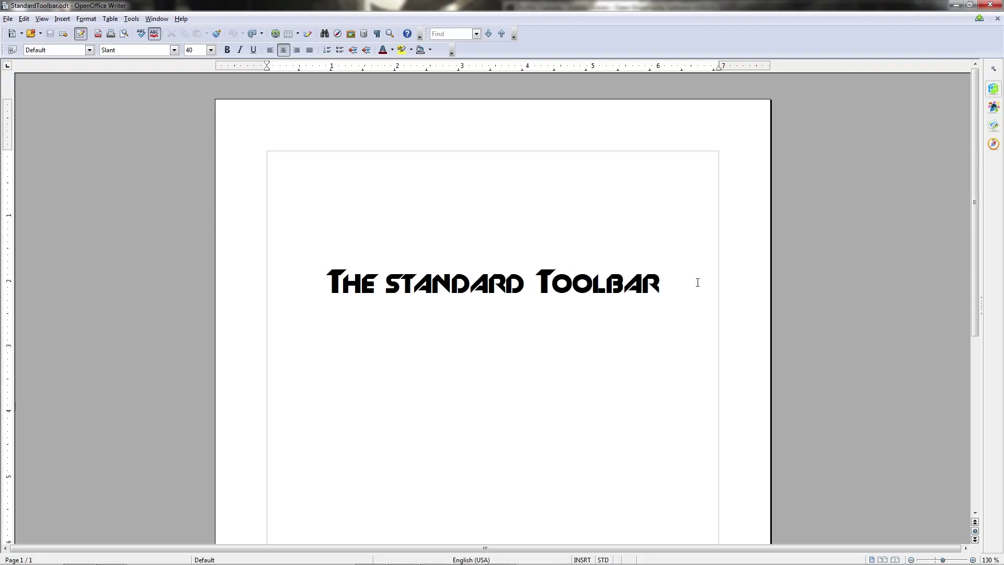
- Start an e-mail with StandardToolbar.odt attached, and close the draft without sending it
click(64, 34)
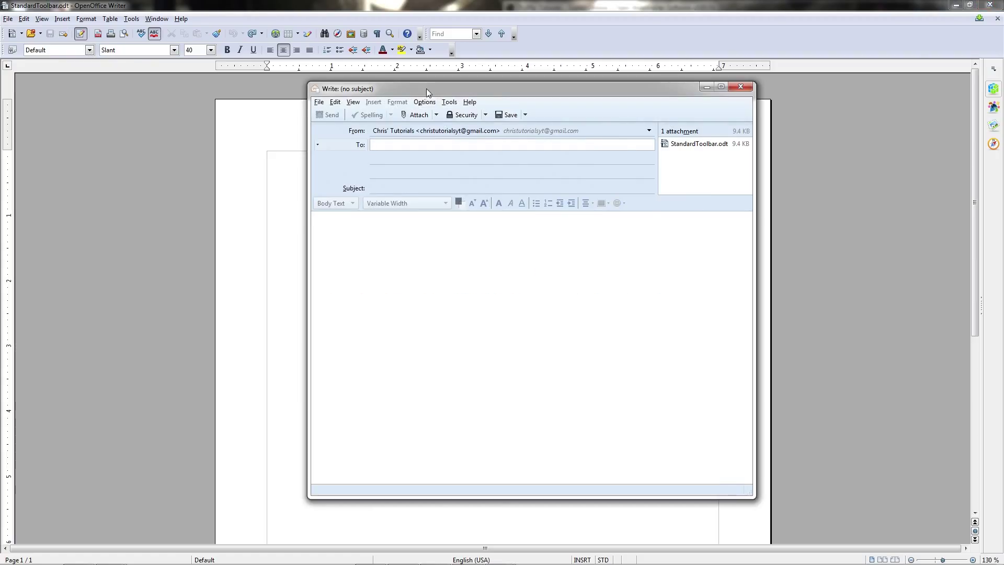
drag(426, 90, 349, 87)
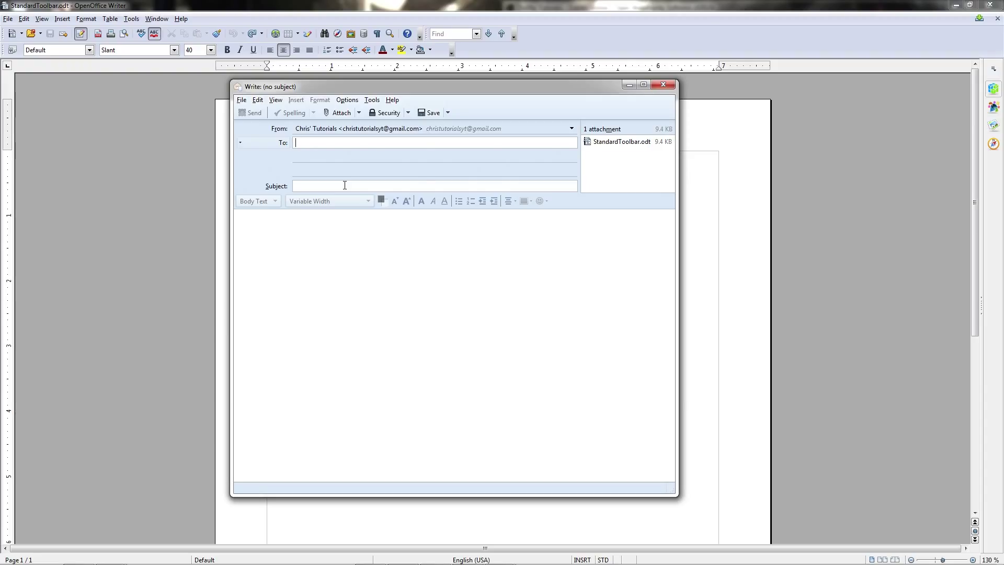
click(663, 84)
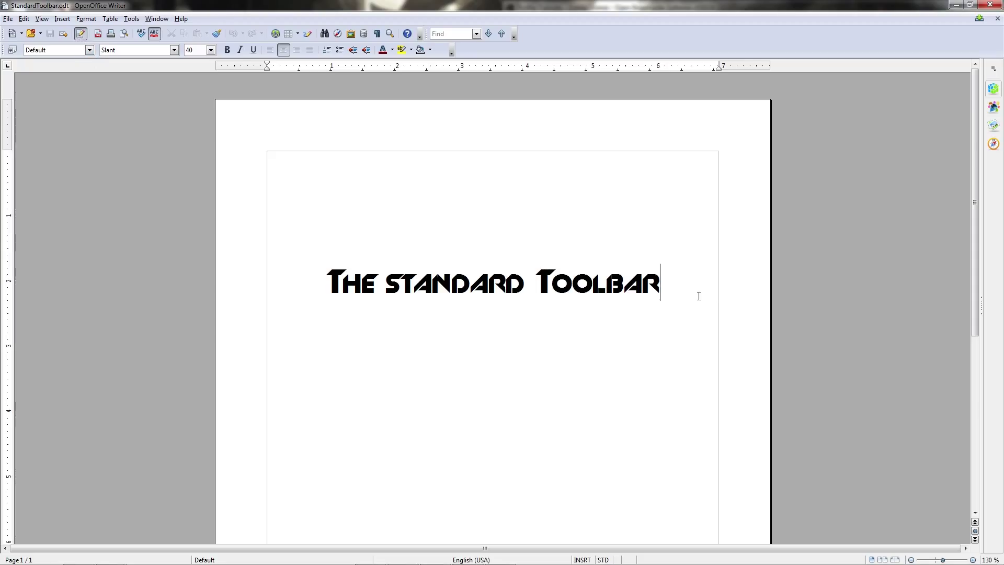
- Switch the document between read-only and edit mode twice, ending in edit mode
click(84, 33)
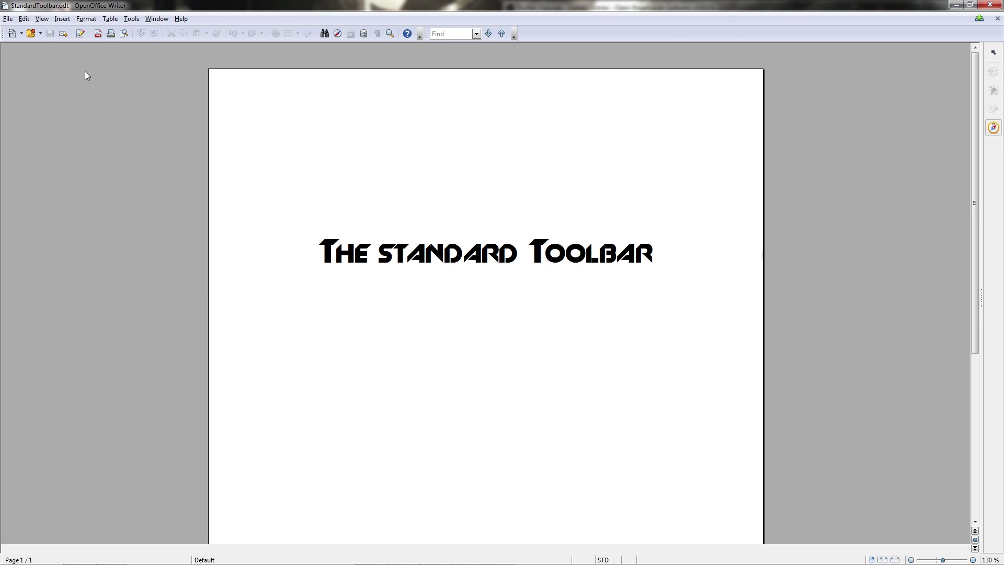
click(80, 34)
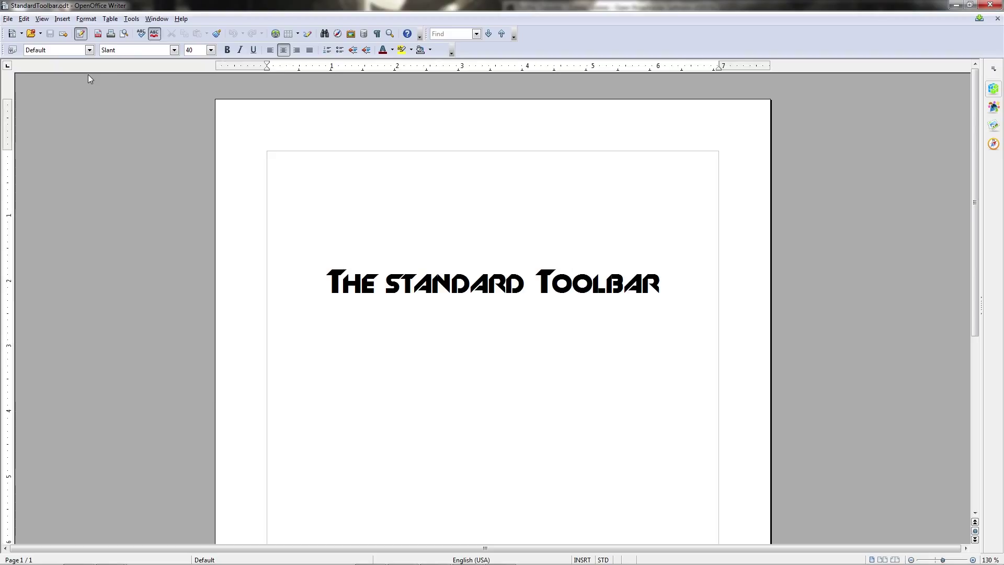
click(79, 34)
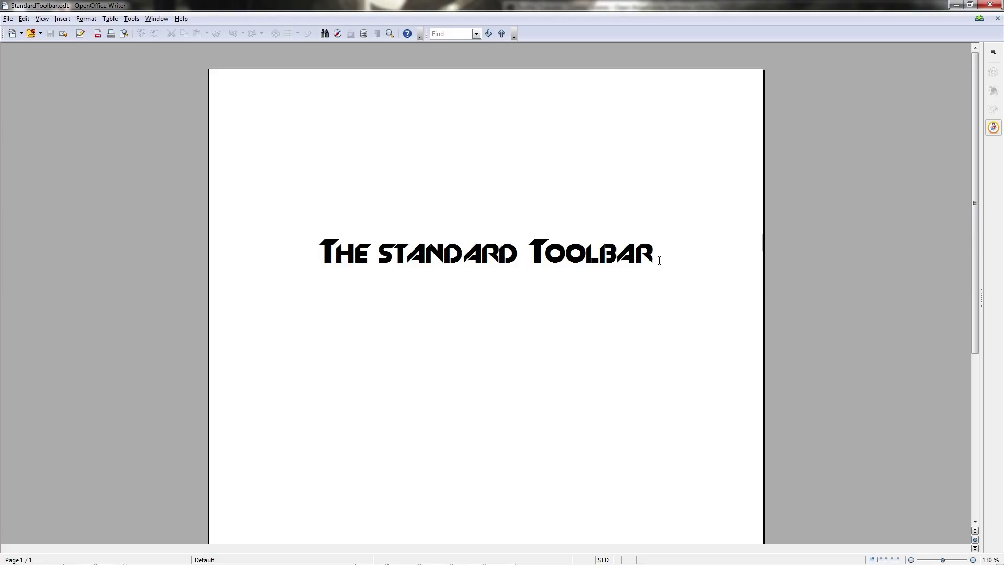
click(80, 34)
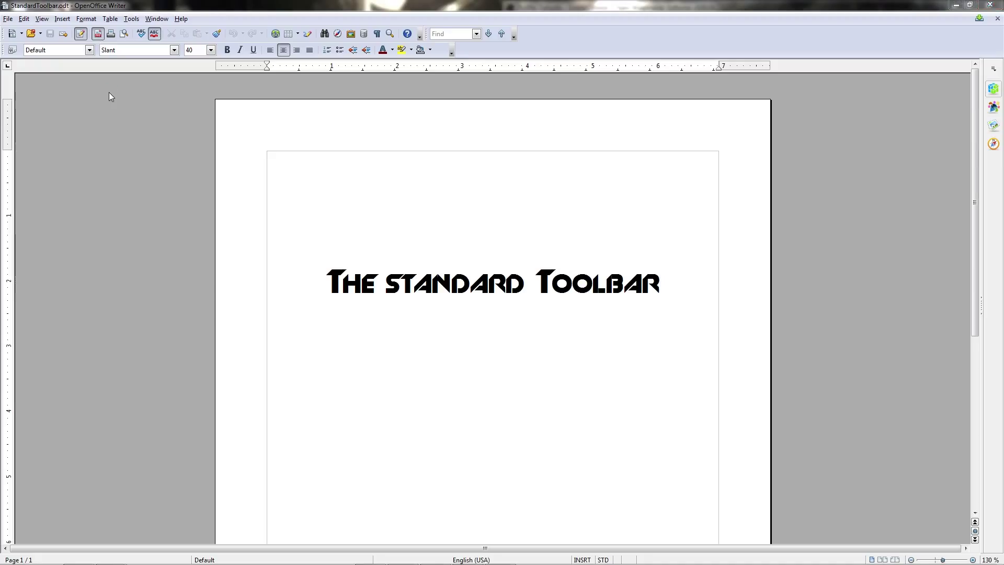
- Start a direct PDF export of the StandardToolbar document, and cancel it without saving
click(98, 34)
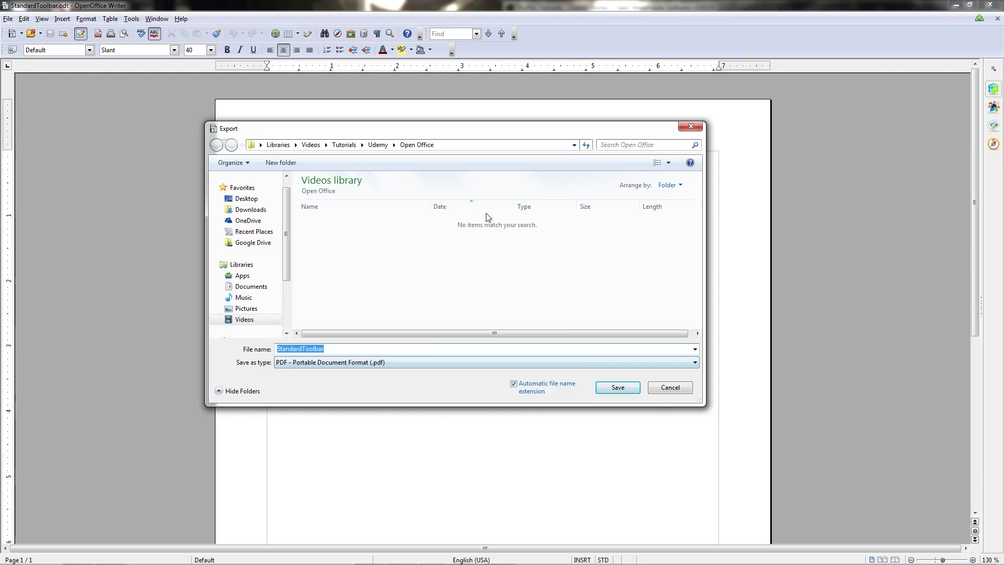
click(670, 388)
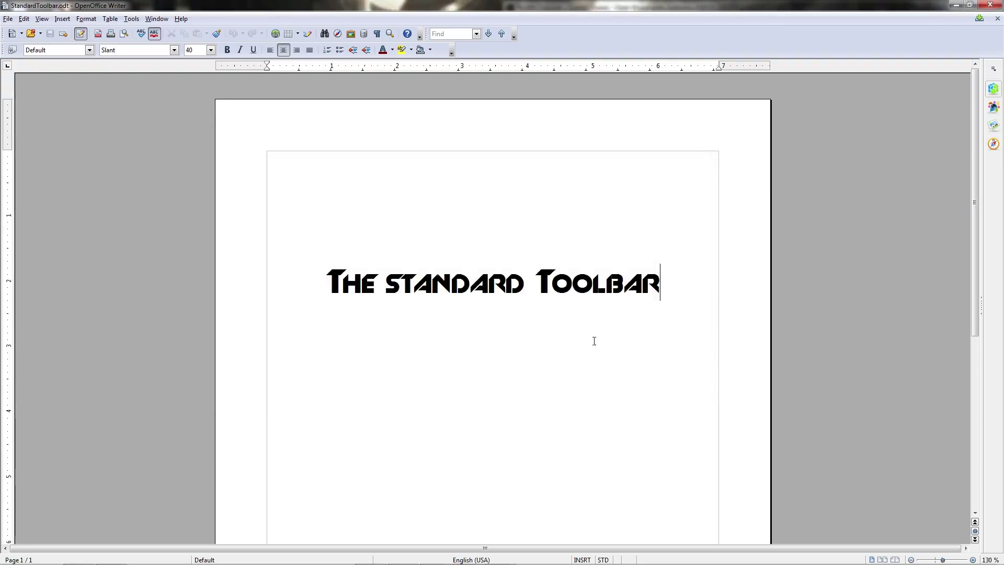
- Look at the general print options and cancel without printing, and show the page preview before returning to editing
click(112, 35)
click(8, 18)
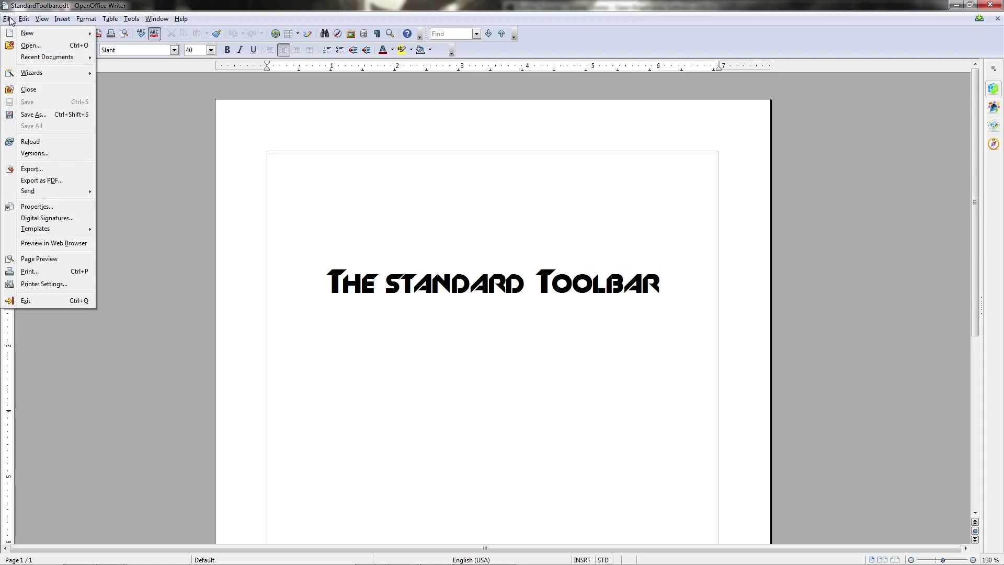
click(40, 272)
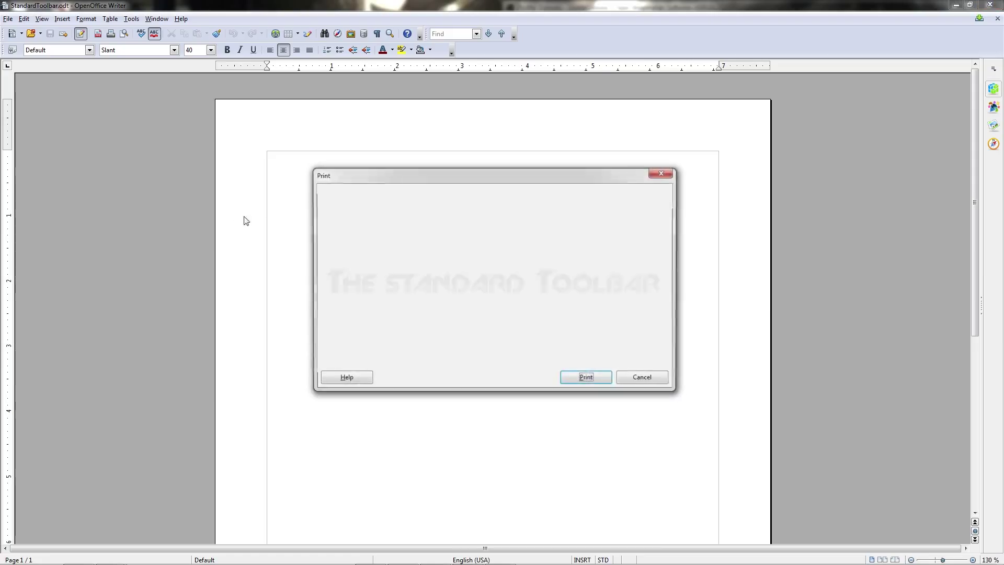
click(472, 192)
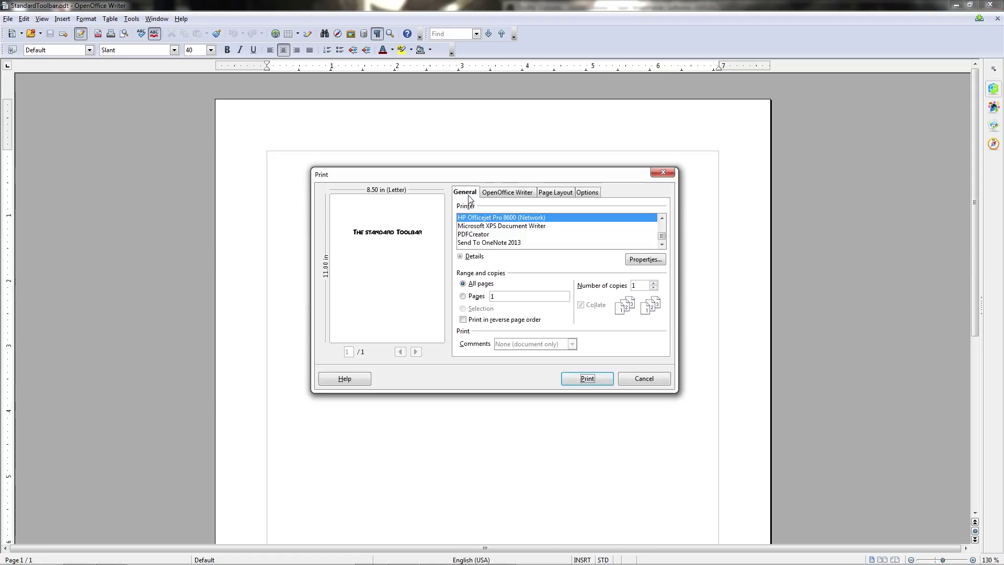
click(644, 379)
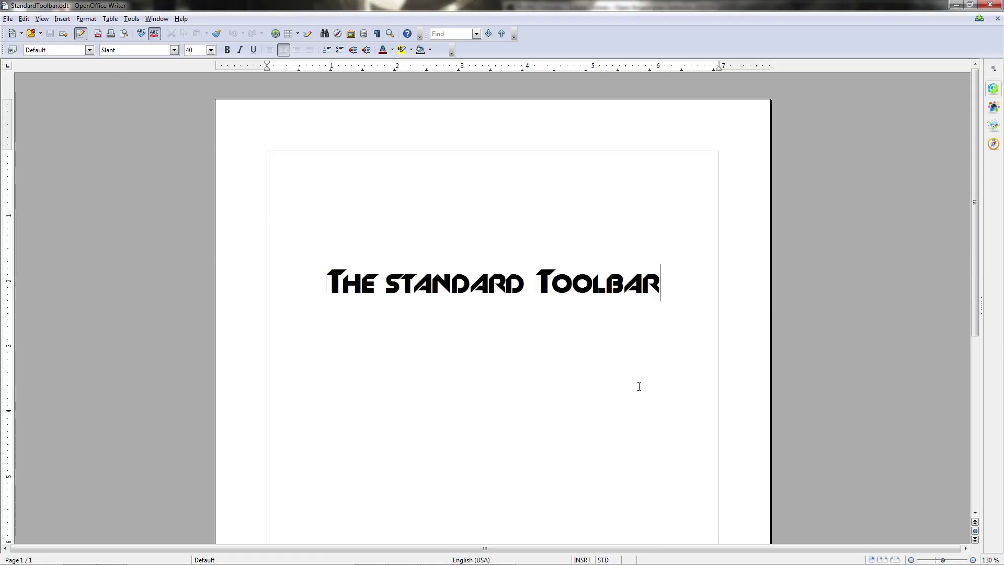
click(125, 35)
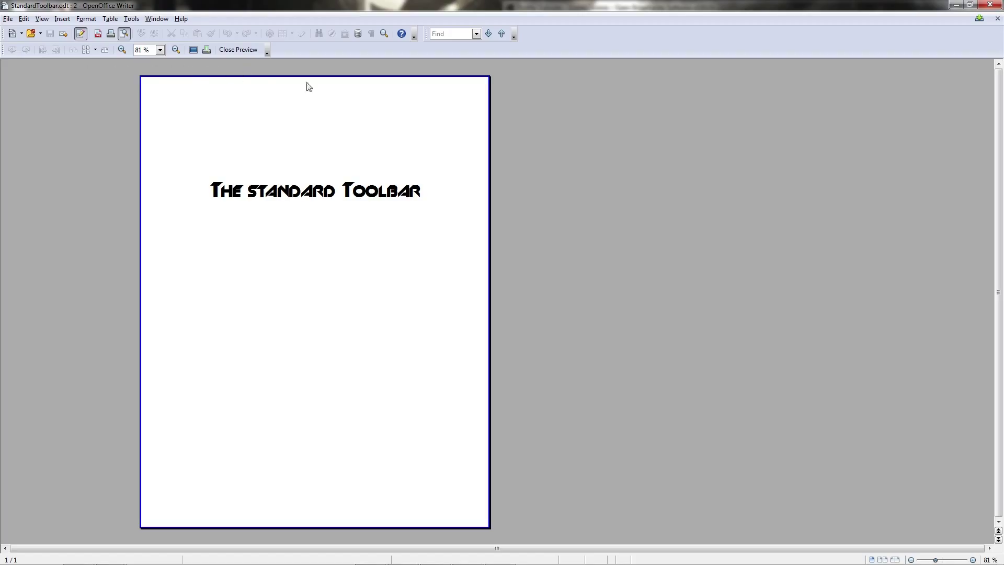
click(124, 33)
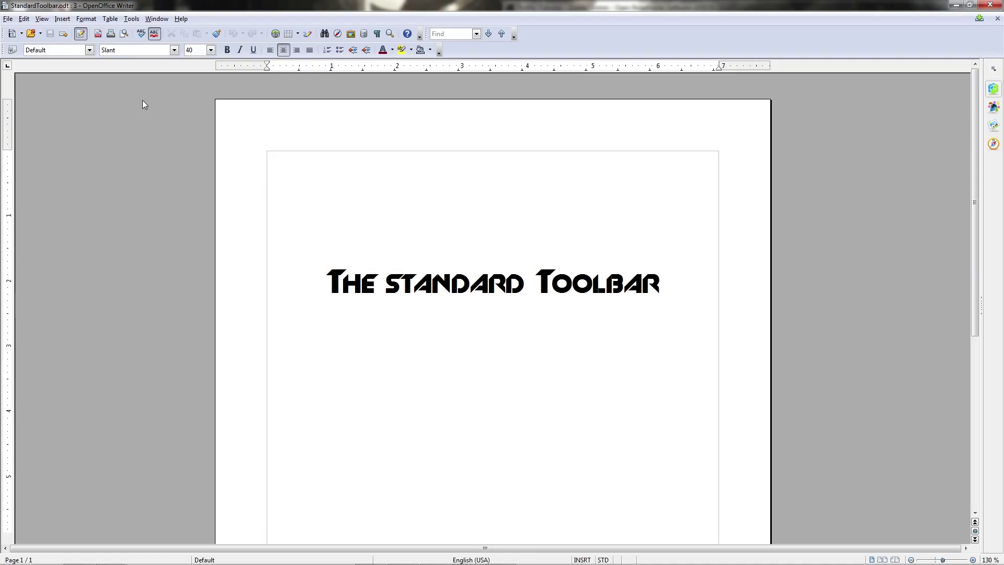
- Run a spelling and grammar check on the document, and dismiss it without continuing from the beginning
click(142, 36)
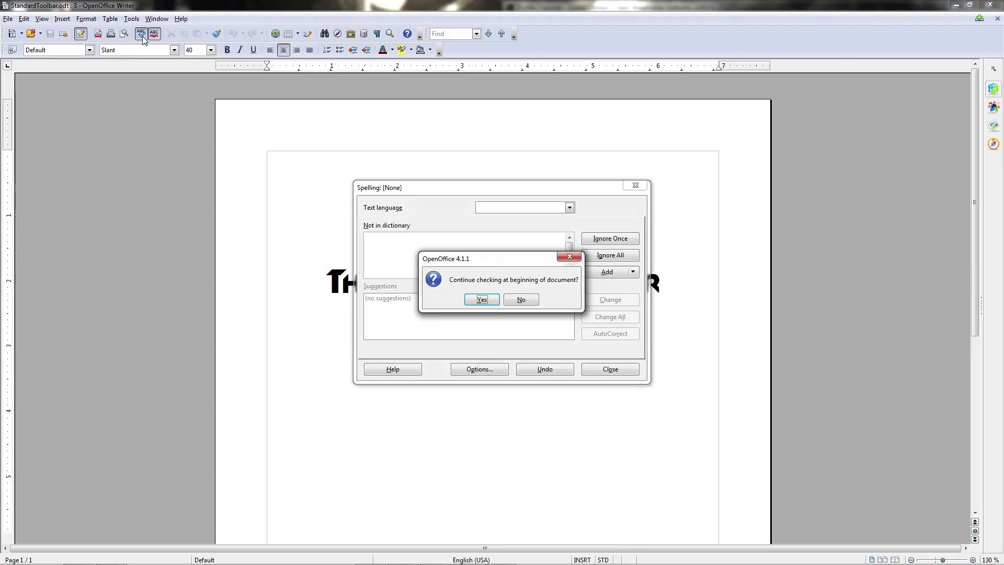
drag(458, 258, 223, 269)
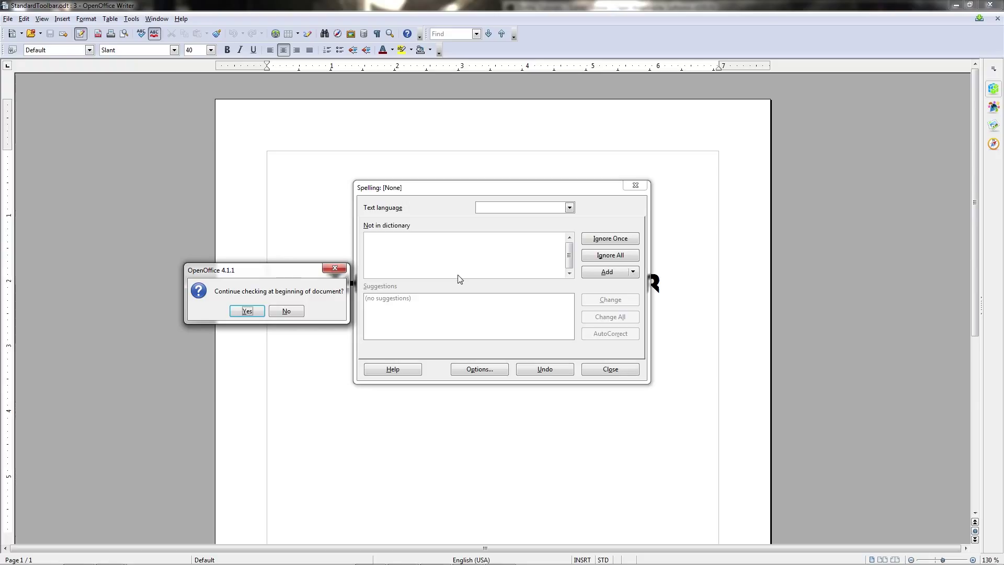
click(335, 268)
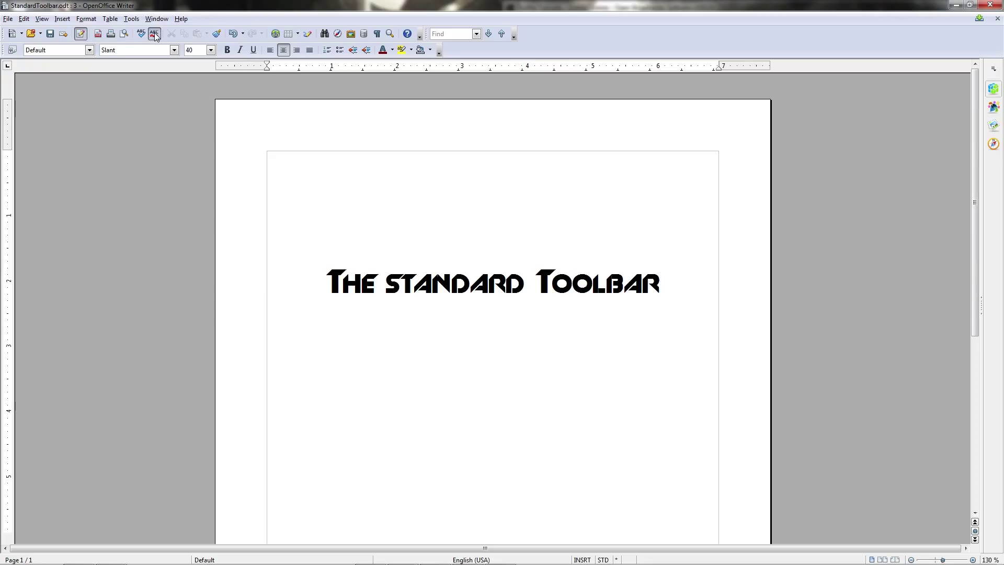
- Add the nonsense word "ASDF" on a new line below the title to demonstrate automatic spellchecking
key(Return)
text(ASDF)
key(Return)
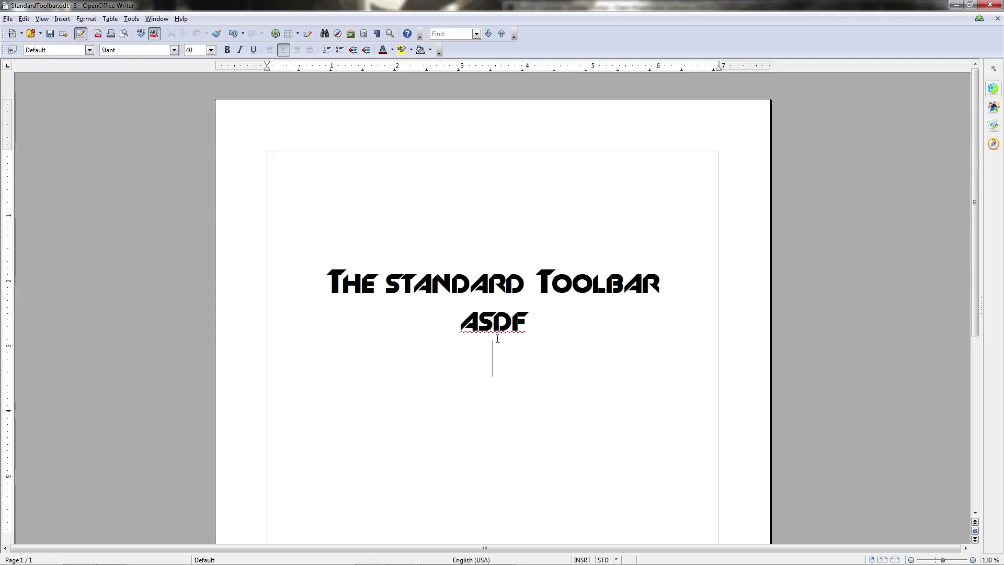
- Switch off automatic spellchecking, and delete the "ASDF" line below the title
drag(527, 324, 474, 325)
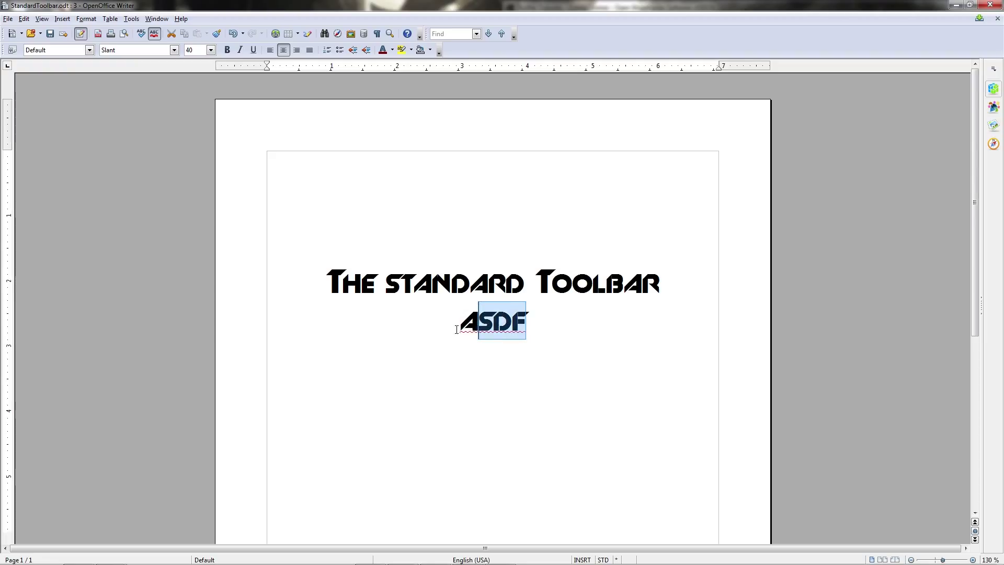
drag(549, 320, 463, 324)
click(646, 261)
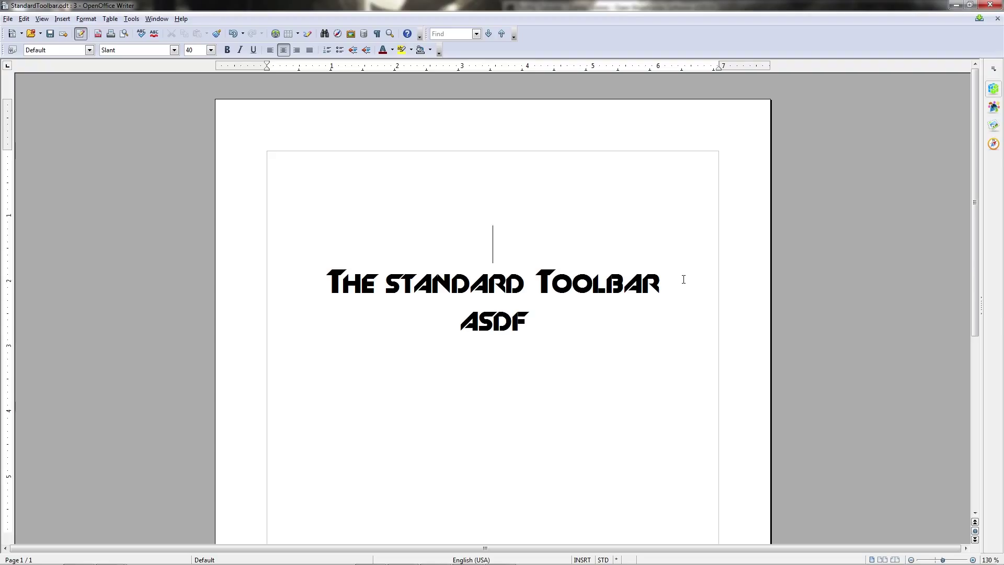
drag(688, 309, 685, 287)
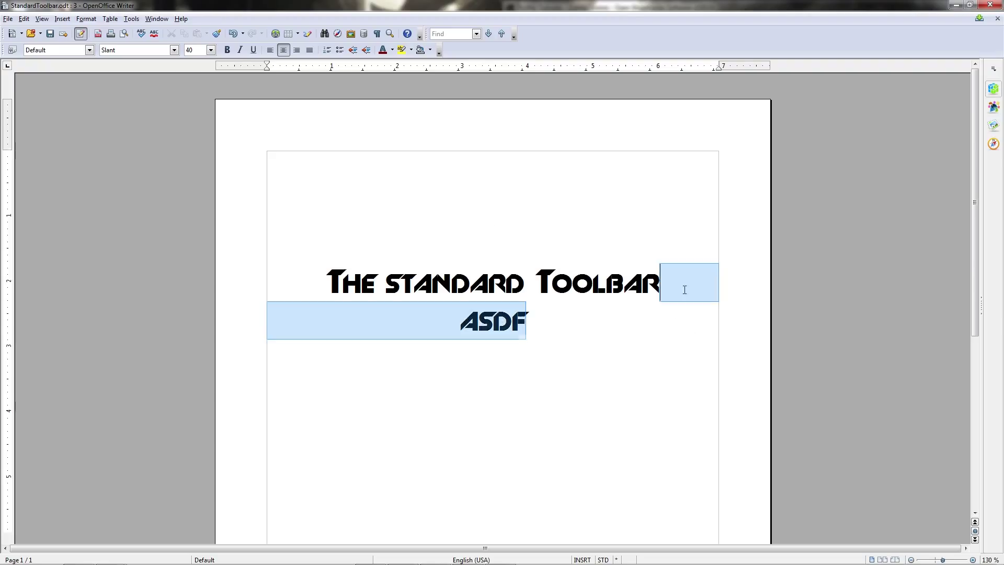
key(BackSpace)
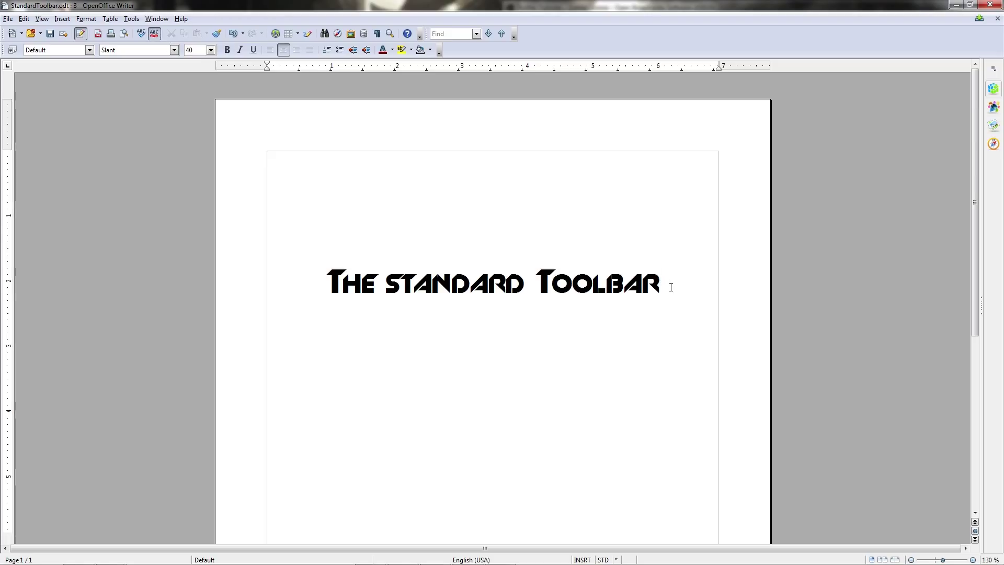
- Cut the word "Toolbar" from the title, paste it back twice, and undo the extra paste
drag(670, 287, 537, 284)
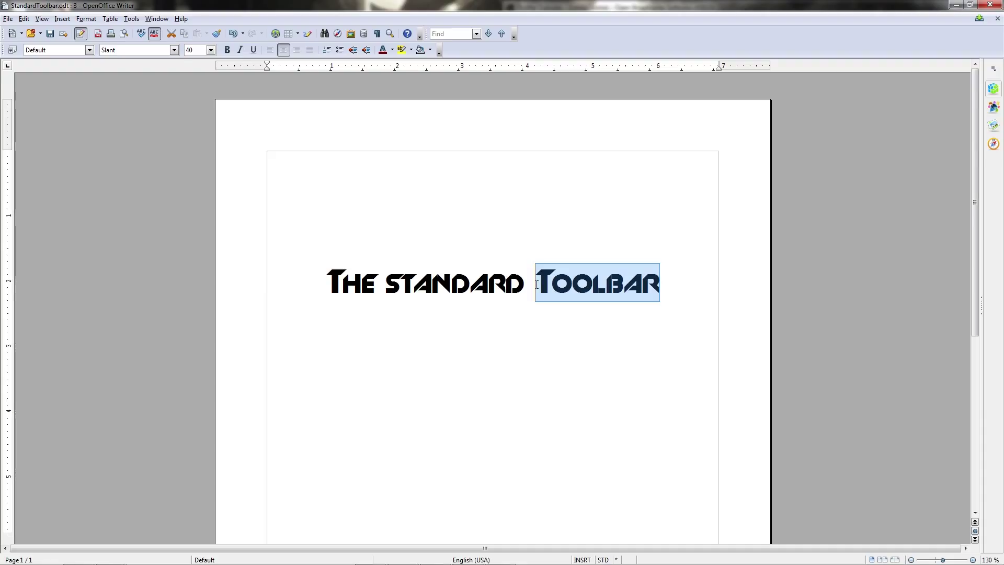
click(171, 33)
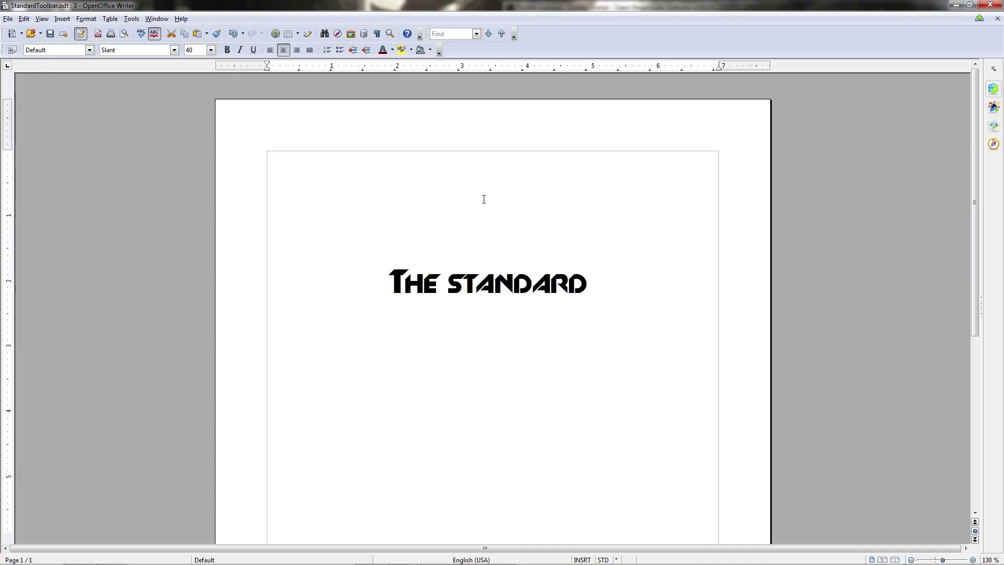
click(197, 33)
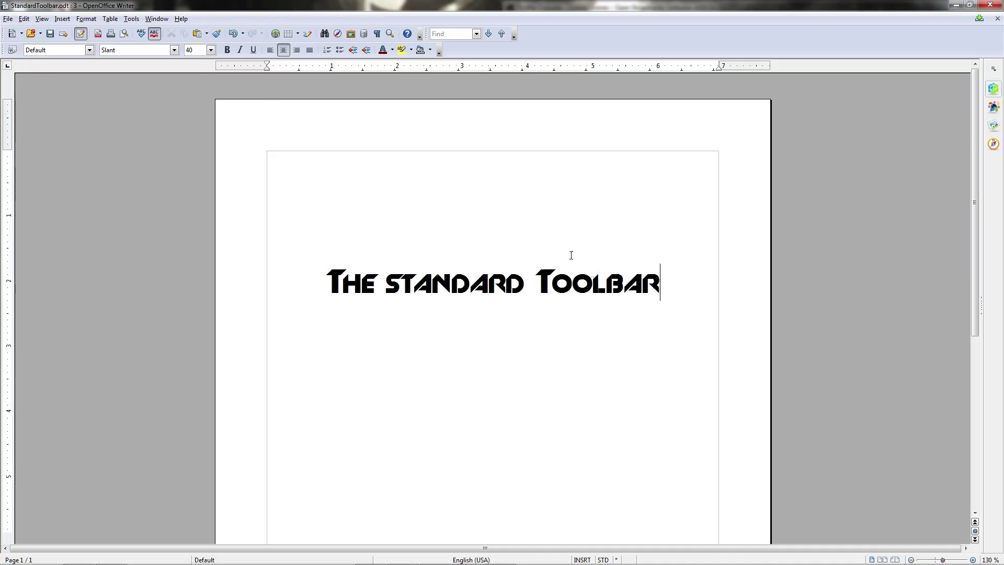
click(197, 33)
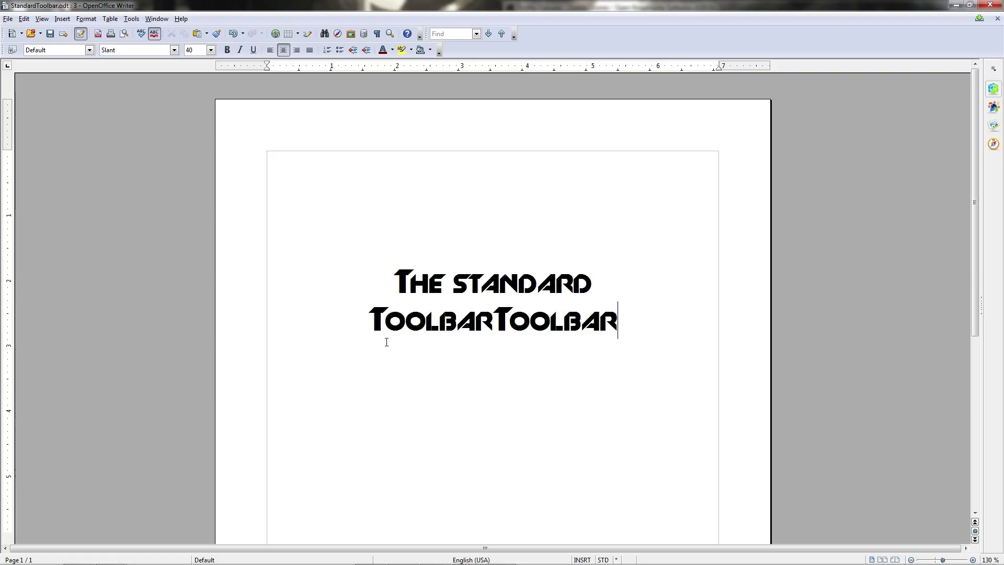
key(ctrl+z)
key(ctrl+z)
key(ctrl+y)
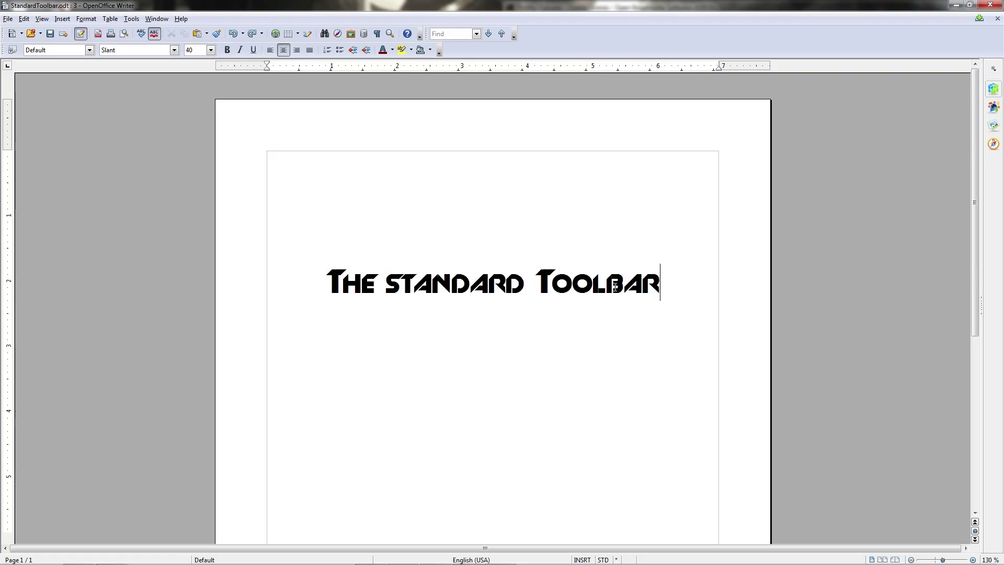
- Copy the title word "Toolbar" and paste it on a new line below the title, keeping two copies side by side
drag(660, 285, 541, 282)
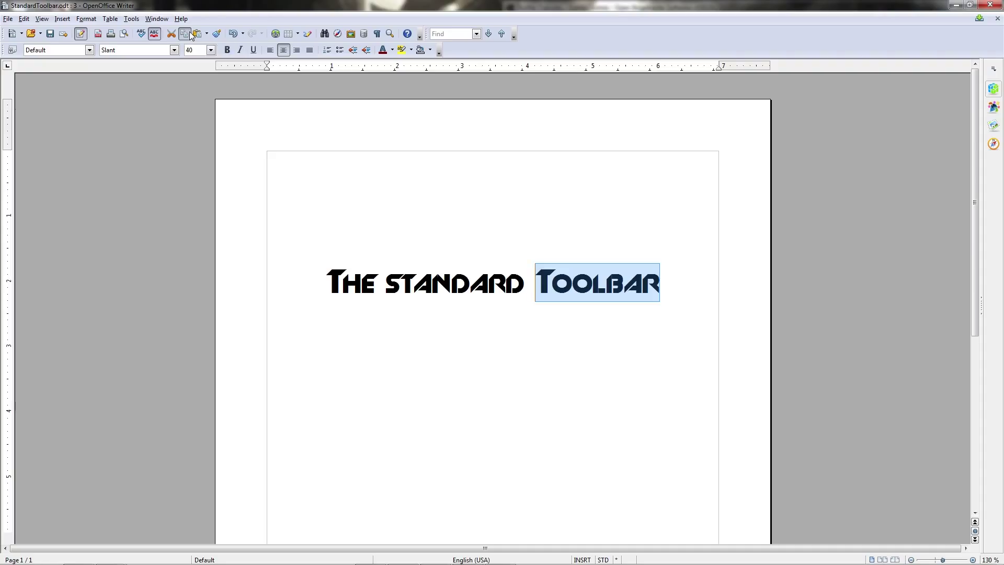
click(697, 281)
key(Return)
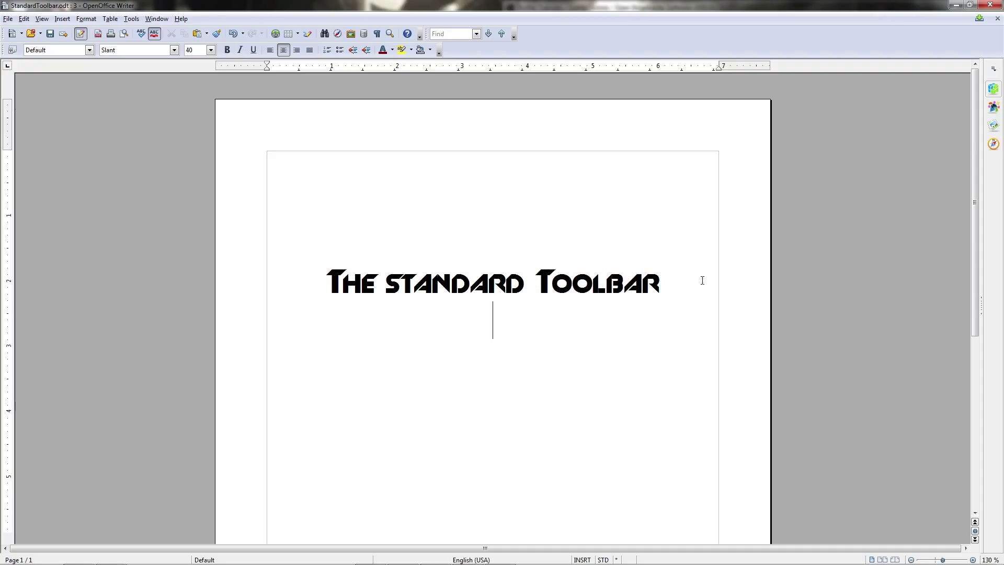
click(201, 35)
click(200, 35)
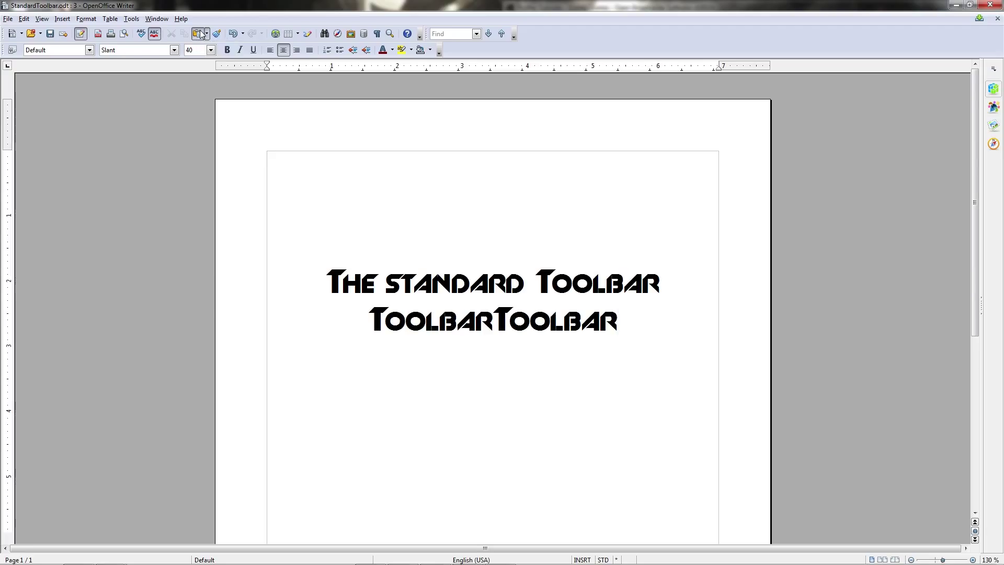
click(201, 35)
key(ctrl+z)
- Delete everything after "The standard", including the pasted line, and retype "Toolbar" to complete the title
drag(657, 321, 535, 277)
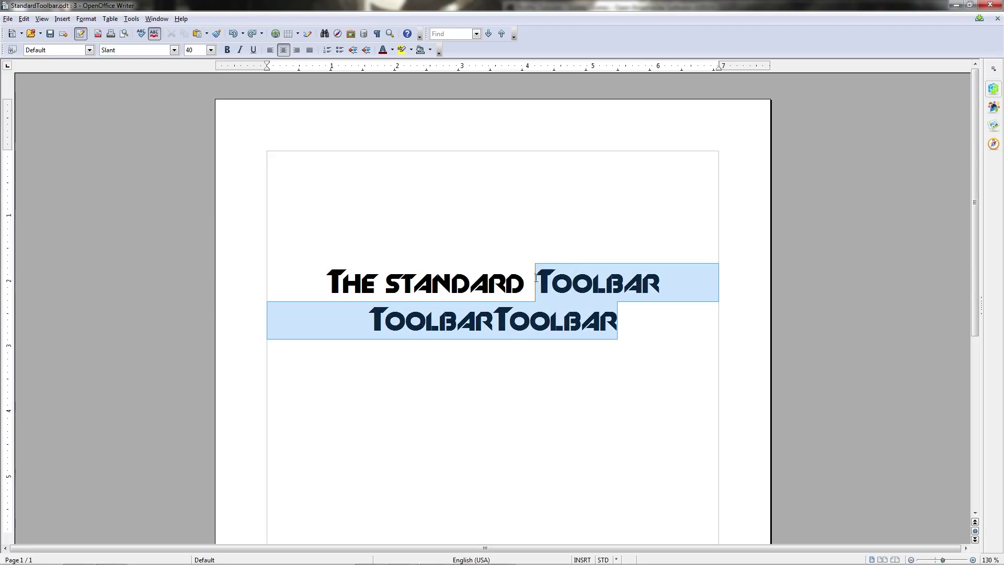
key(Delete)
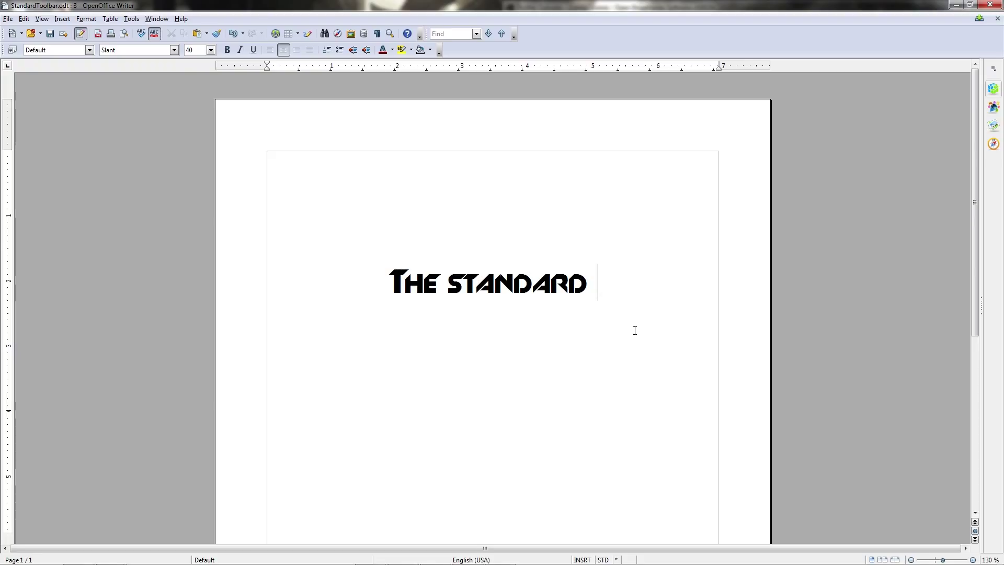
text(Toolbar)
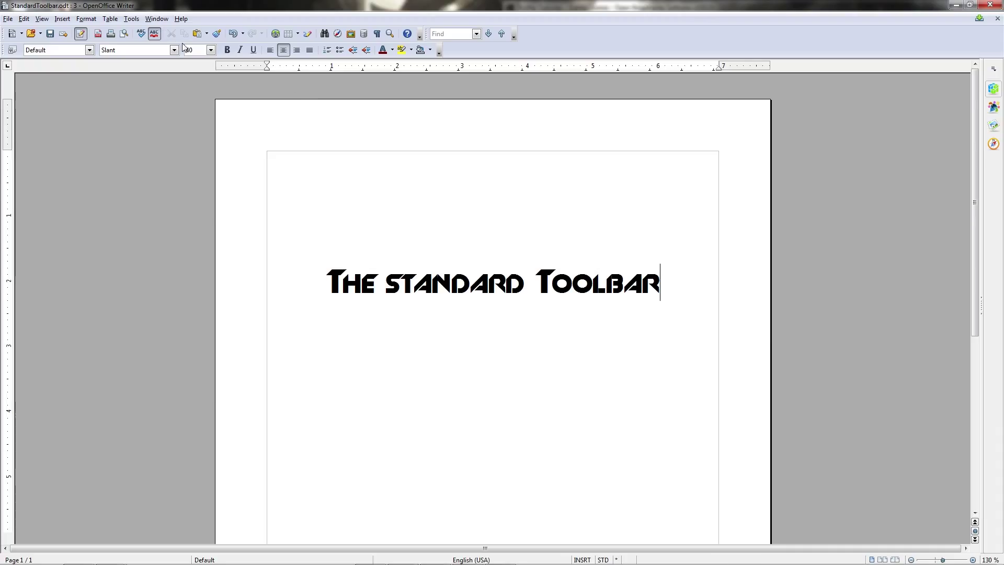
- Paste the lines "format" and "Paintbrush" below the title, and copy the formatting of "Paintbrush" onto "format" with the Format Paintbrush
key(ctrl+v)
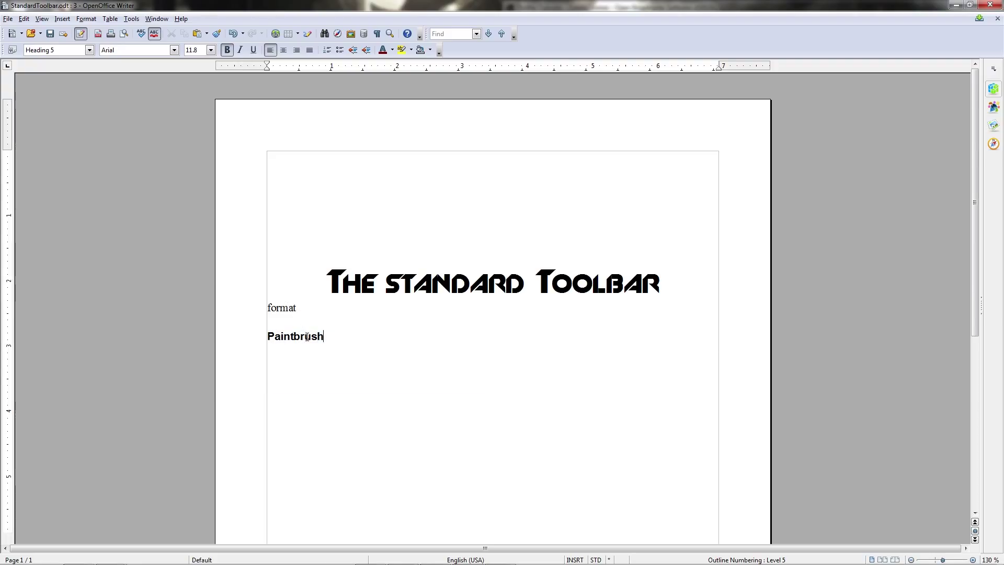
mouse_move(323, 337)
mouse_down()
mouse_move(268, 339)
mouse_move(267, 309)
mouse_up()
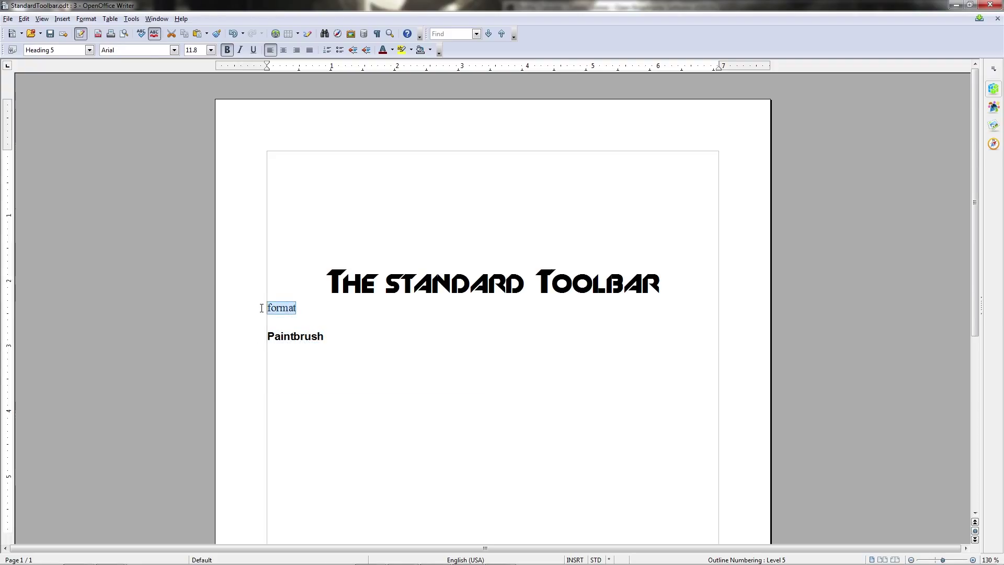
click(325, 335)
click(216, 34)
click(322, 336)
drag(264, 336, 330, 339)
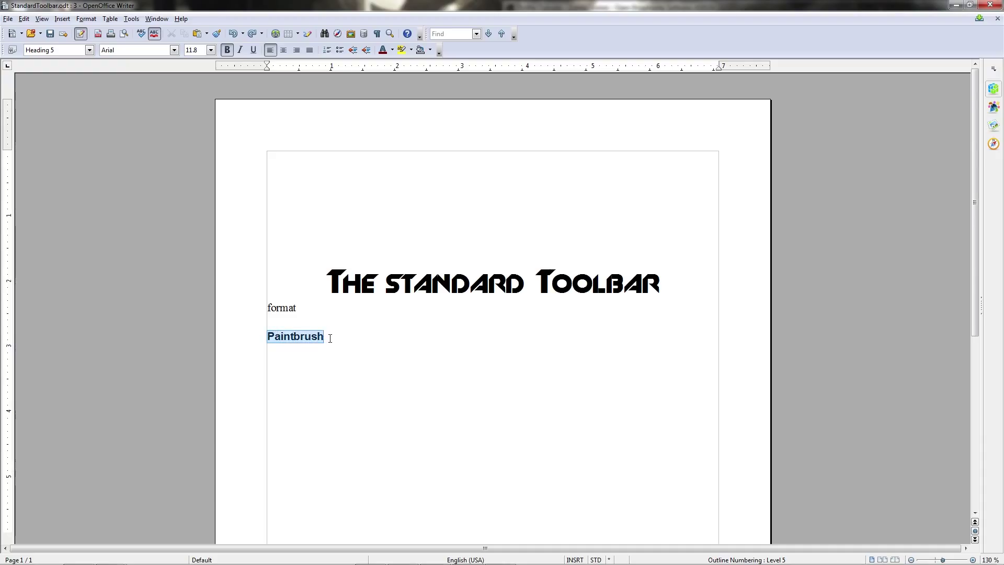
click(330, 338)
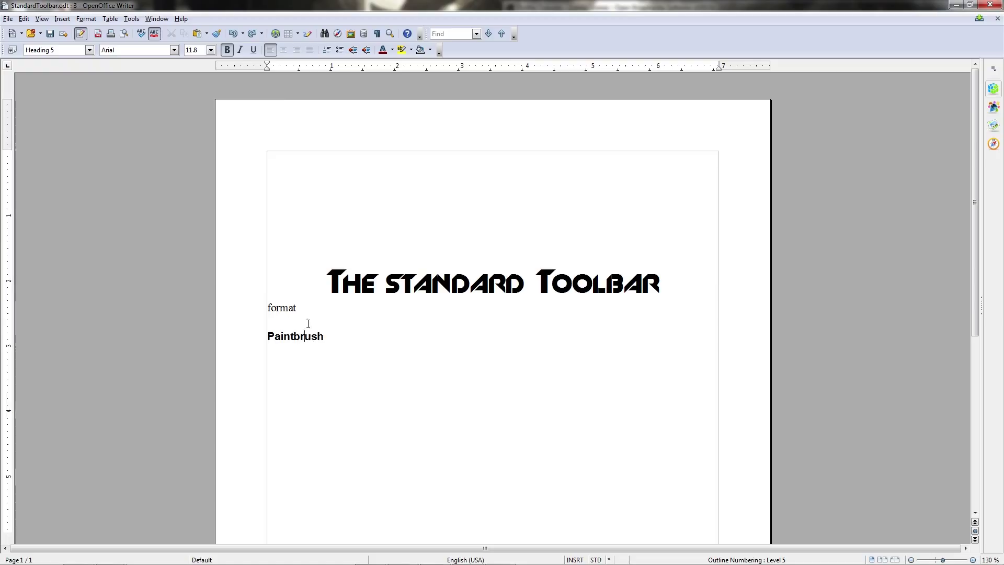
click(217, 34)
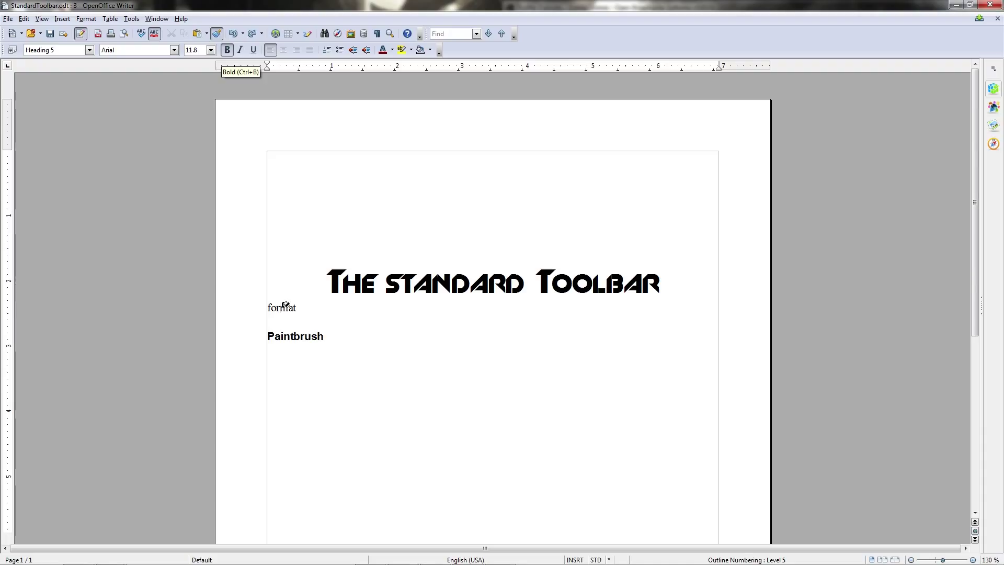
click(286, 305)
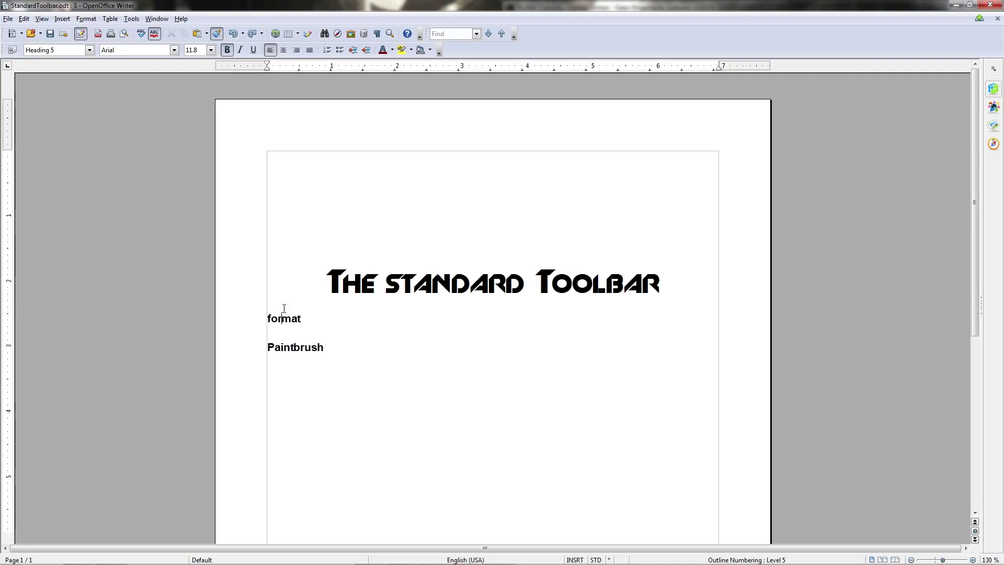
- Apply the bold heading formatting of "format" to the title with the Format Paintbrush, and undo the change
click(217, 33)
click(445, 279)
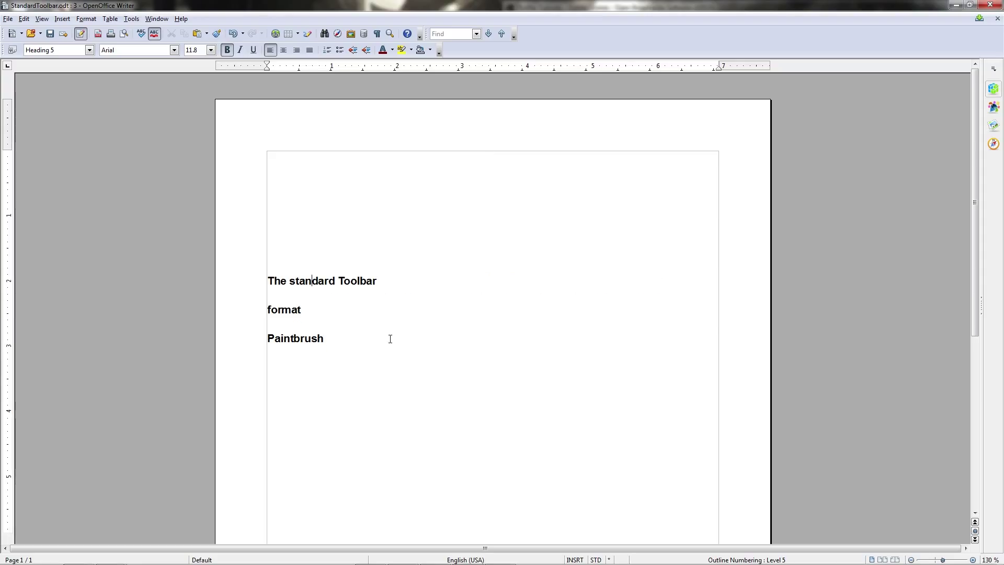
key(ctrl+z)
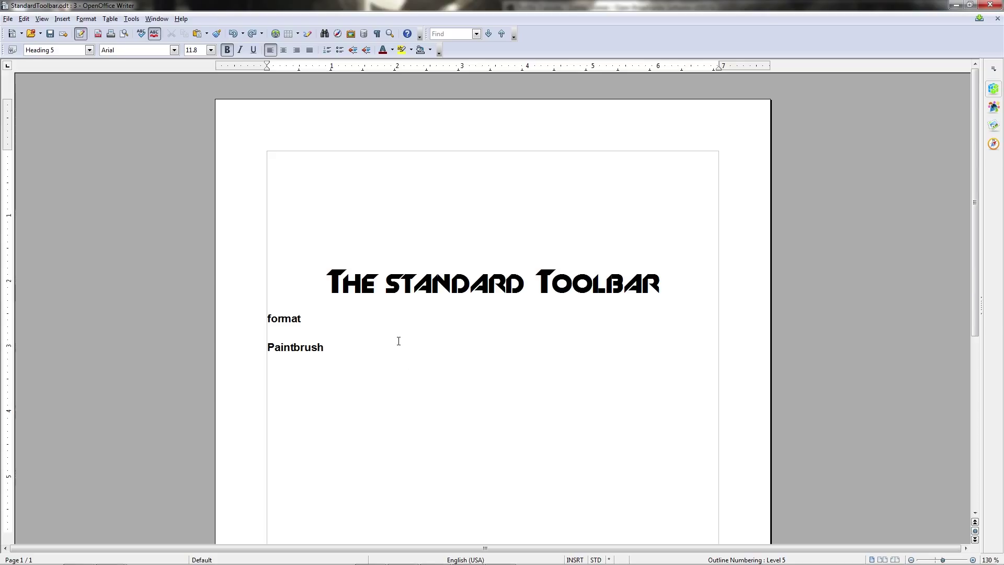
click(25, 20)
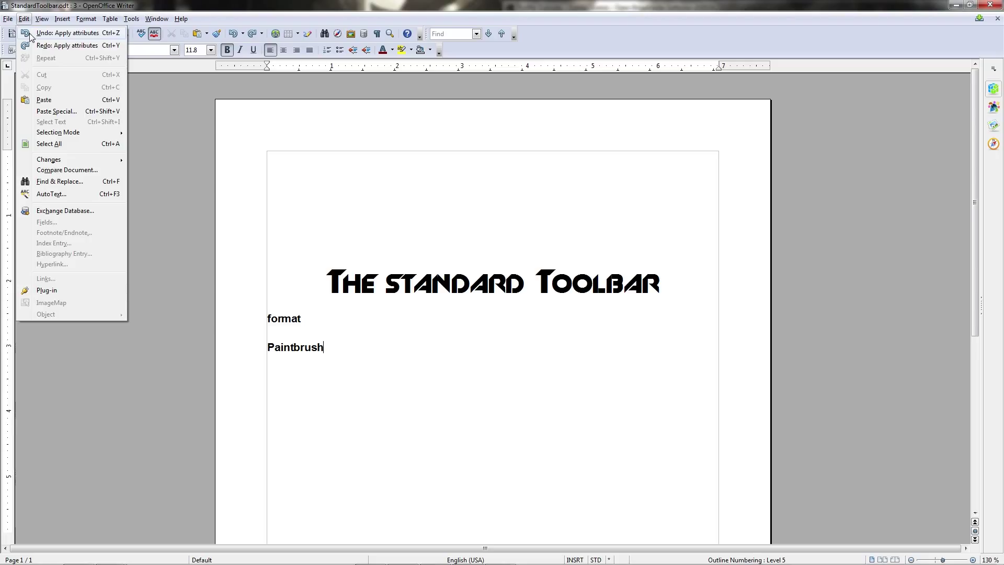
click(30, 35)
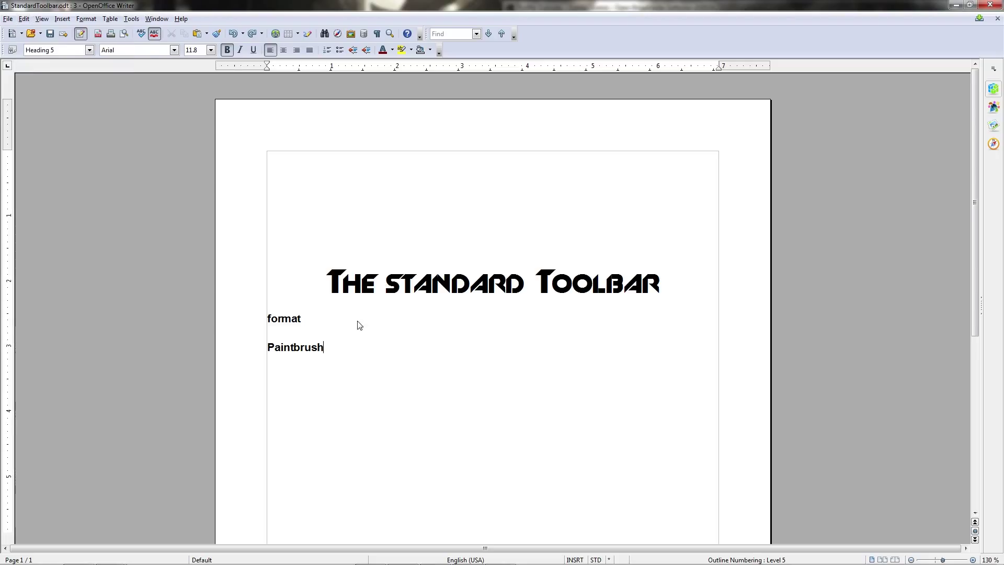
- Undo the recent formatting changes one by one, redo them all, and undo the title's heading formatting again
key(ctrl+z)
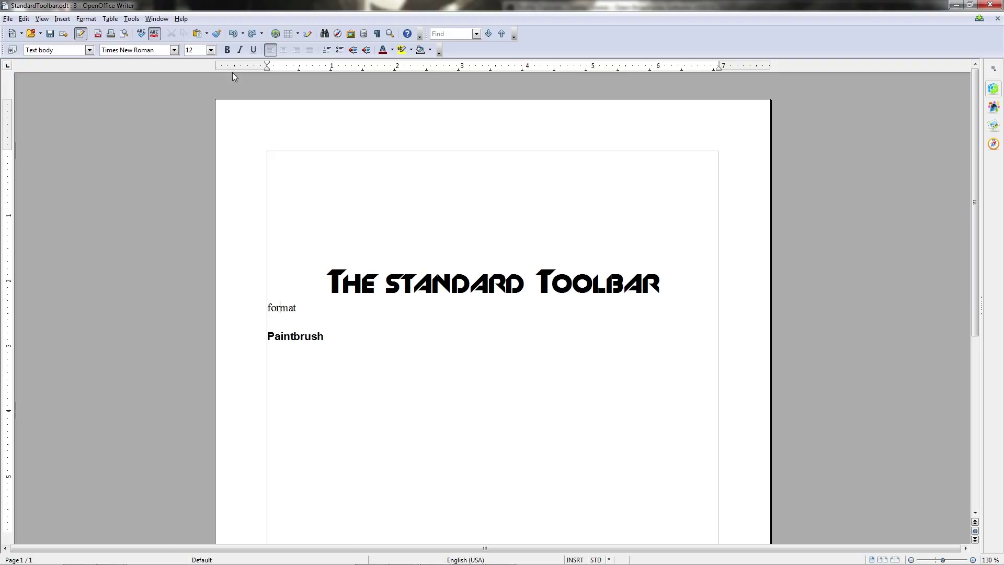
click(234, 34)
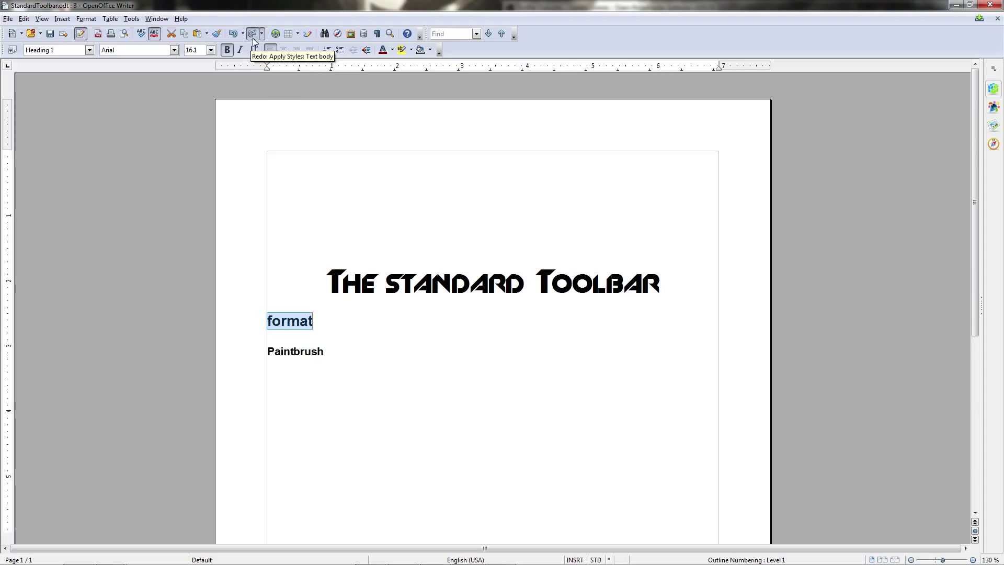
click(253, 36)
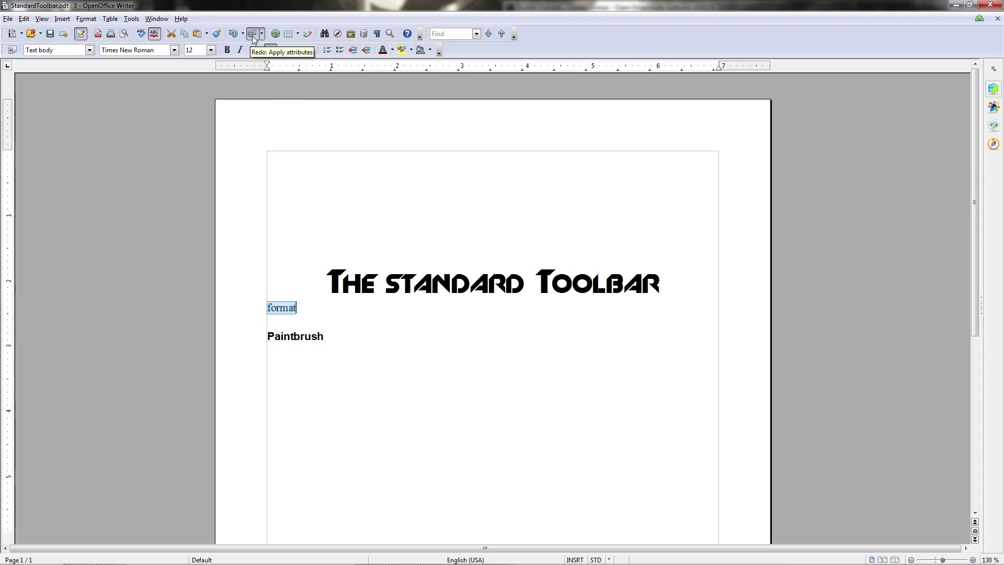
click(253, 35)
click(253, 36)
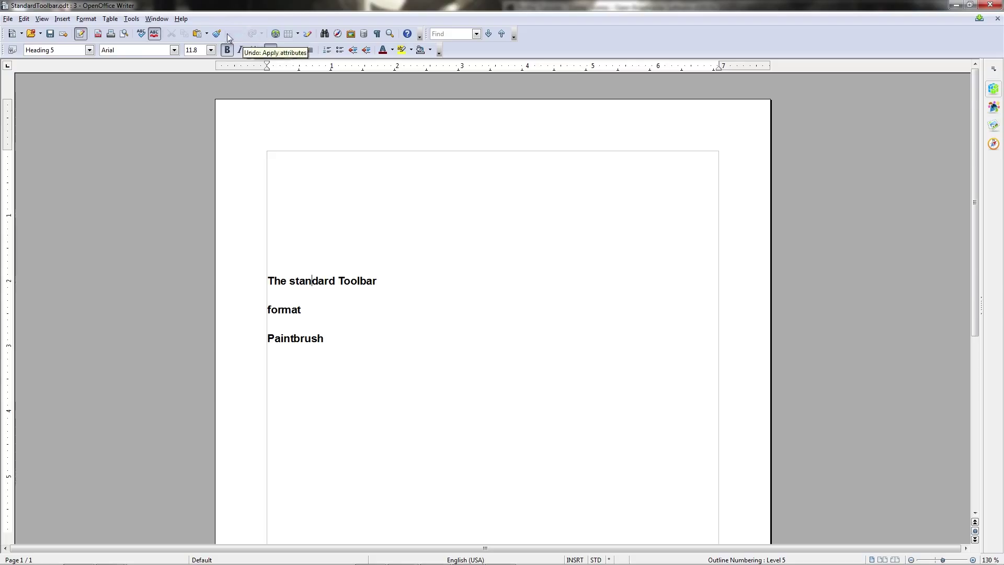
click(234, 35)
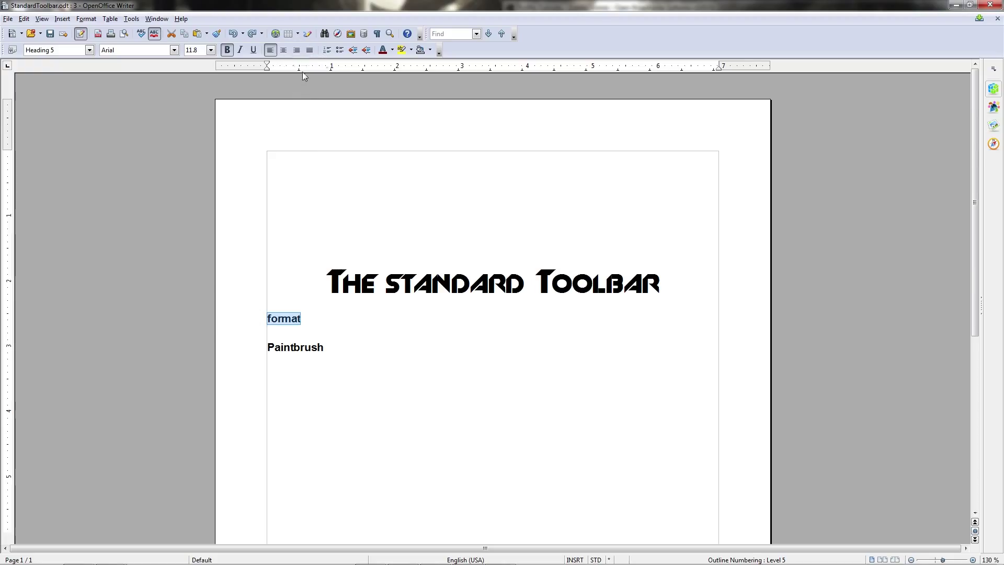
click(277, 33)
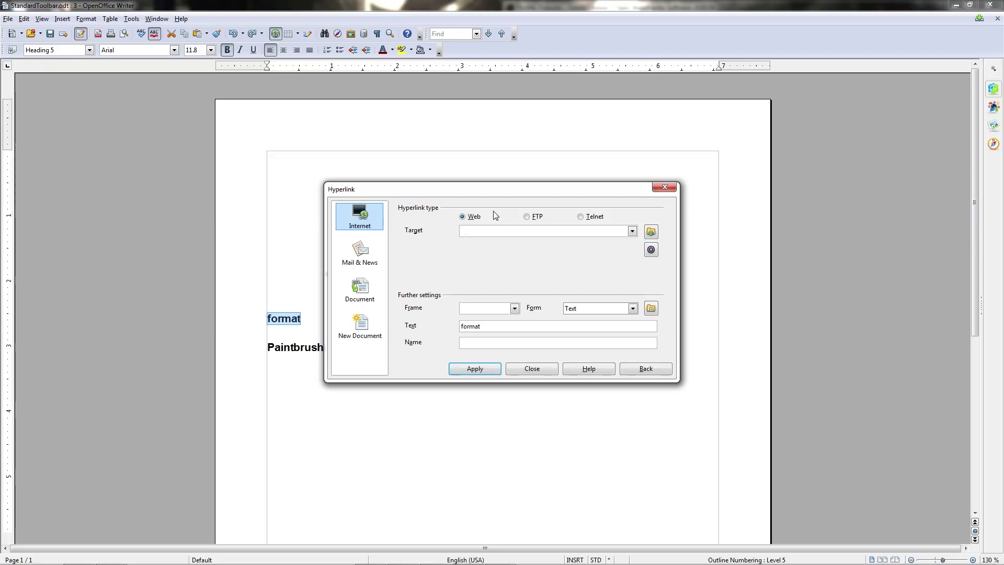
text(www.google.com)
click(475, 369)
drag(486, 326, 445, 329)
click(484, 345)
click(482, 367)
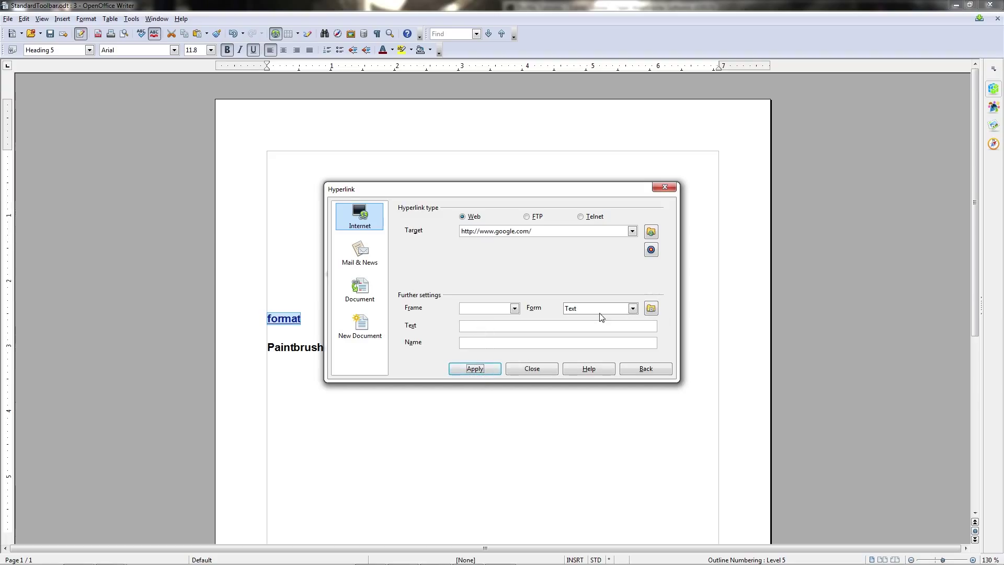
click(548, 370)
click(426, 350)
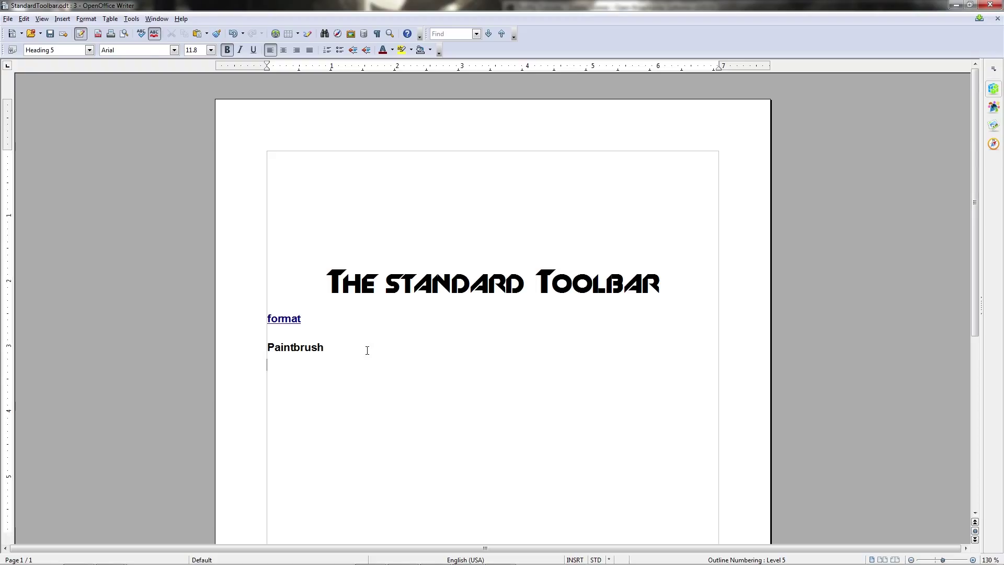
- Insert a table of three columns and three rows on a new line below "Paintbrush"
key(Return)
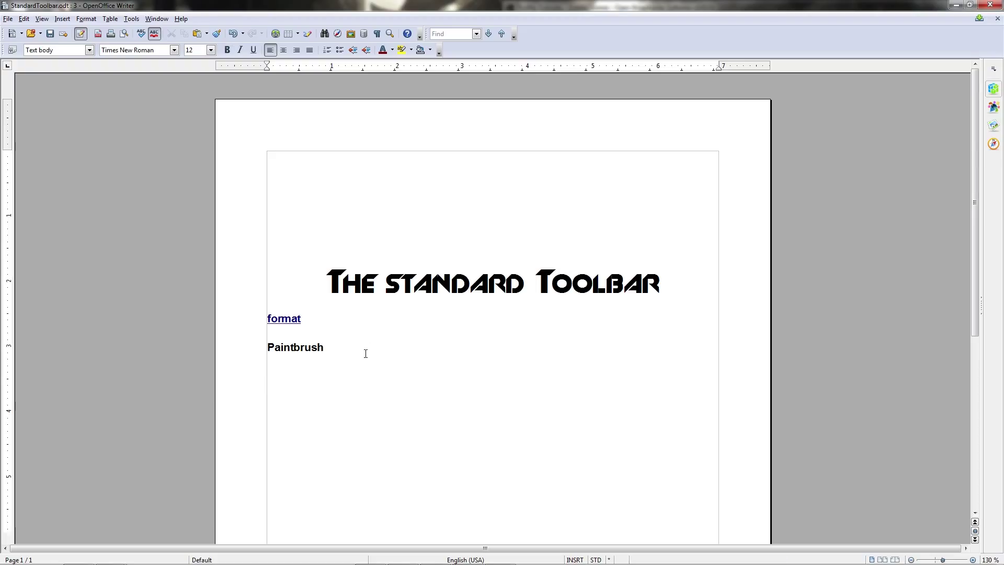
click(298, 35)
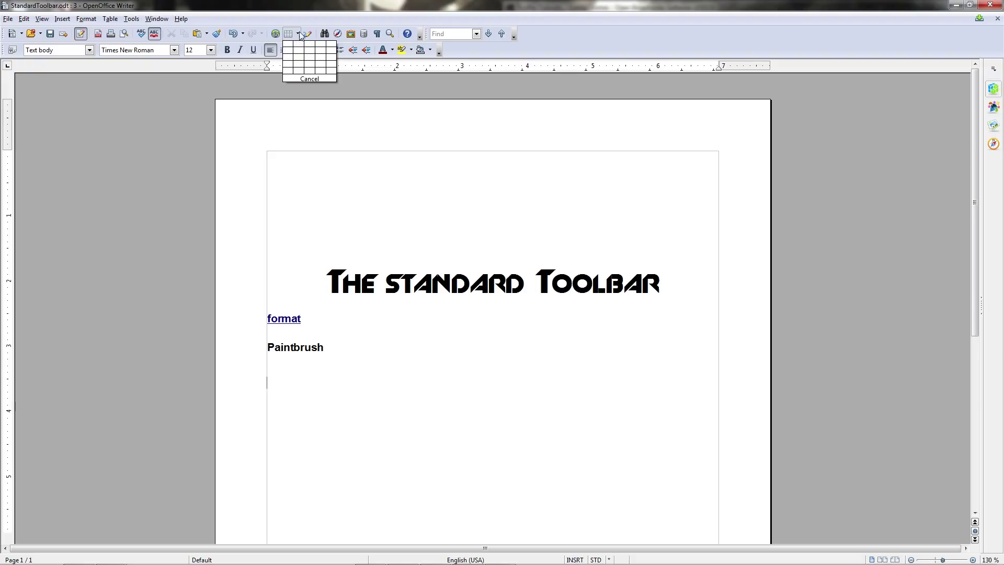
click(309, 62)
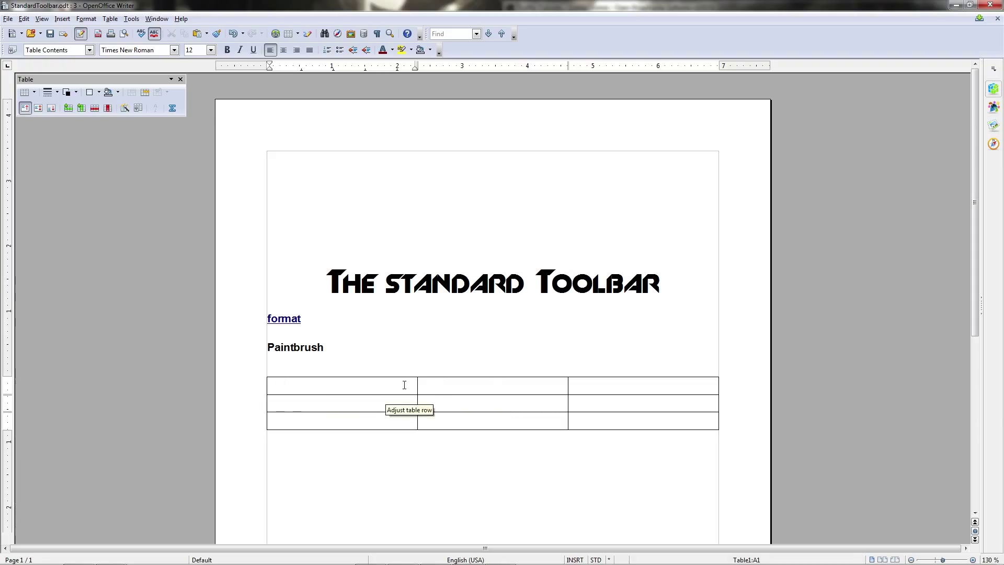
click(491, 387)
click(645, 408)
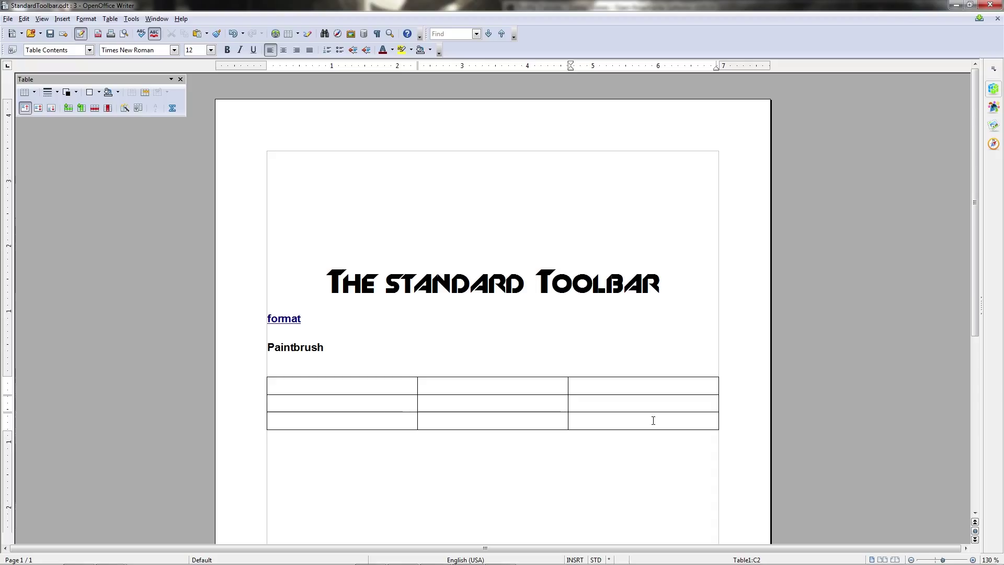
- Undo the table, the hyperlink and the pasted "format" and "Paintbrush" lines until only the title is left
key(ctrl+z)
key(ctrl+z)
key(ctrl+z)
key(ctrl+z)
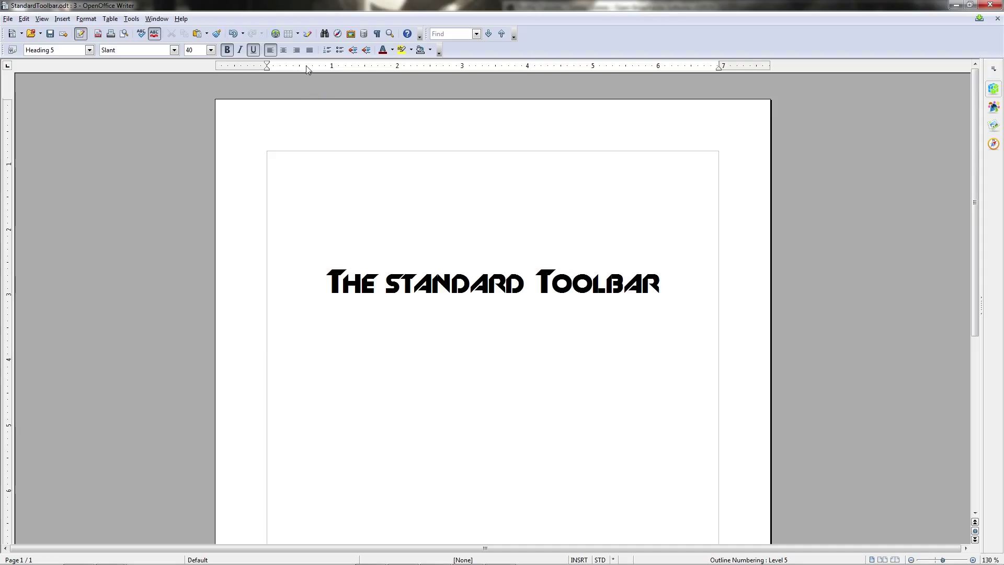
- Show the drawing functions and draw an empty text box above the title, leaving it without text
click(307, 34)
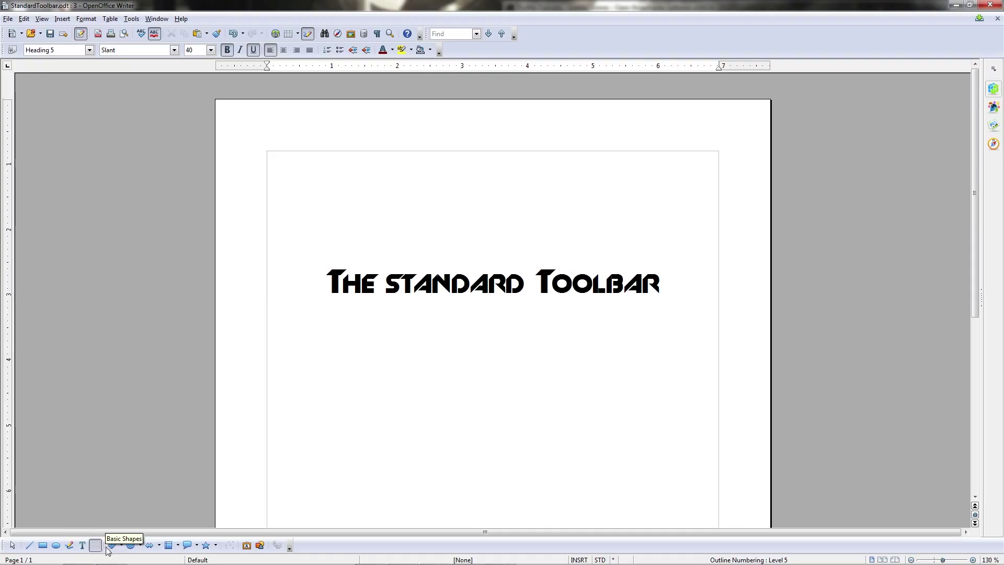
click(82, 547)
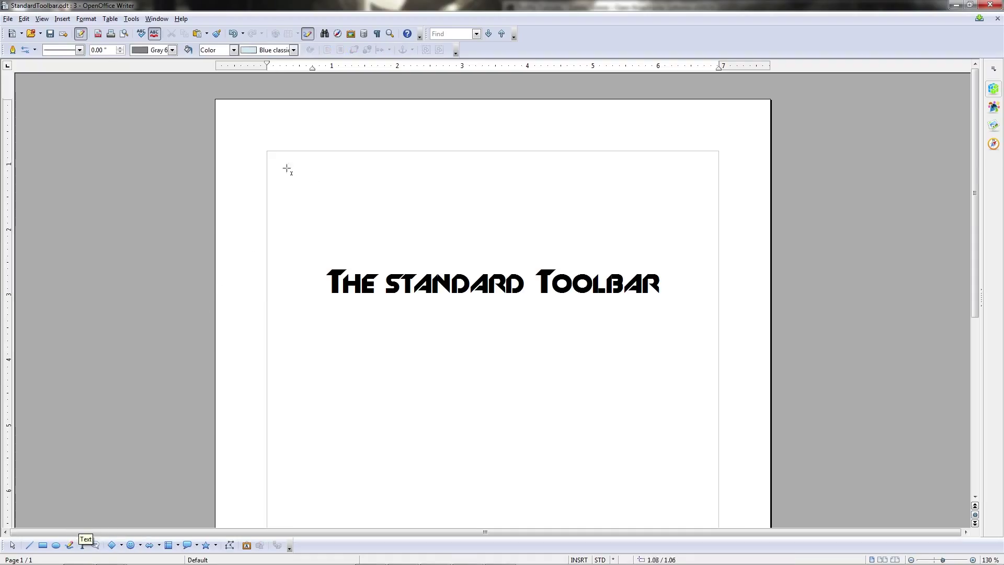
drag(285, 168, 405, 207)
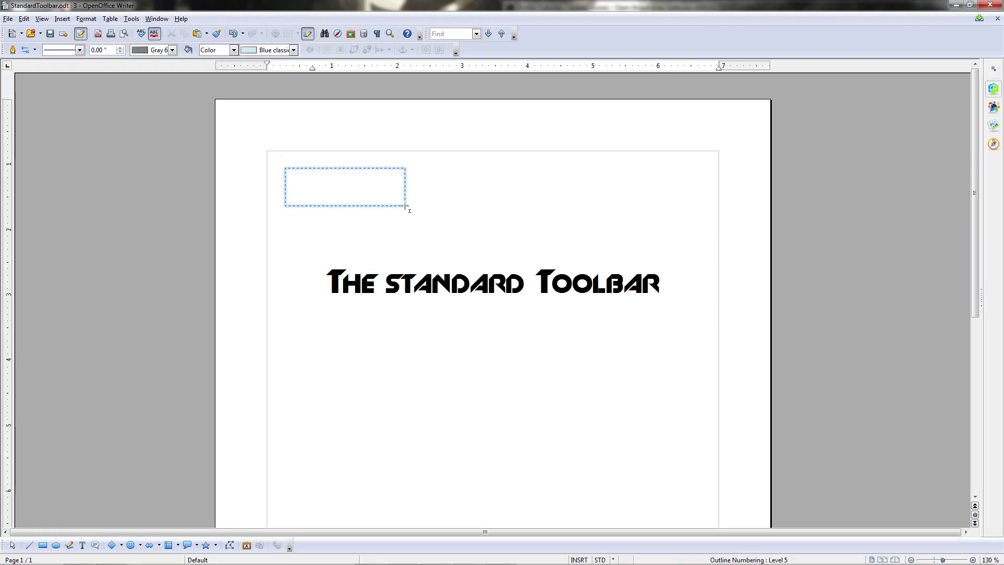
drag(406, 206, 406, 207)
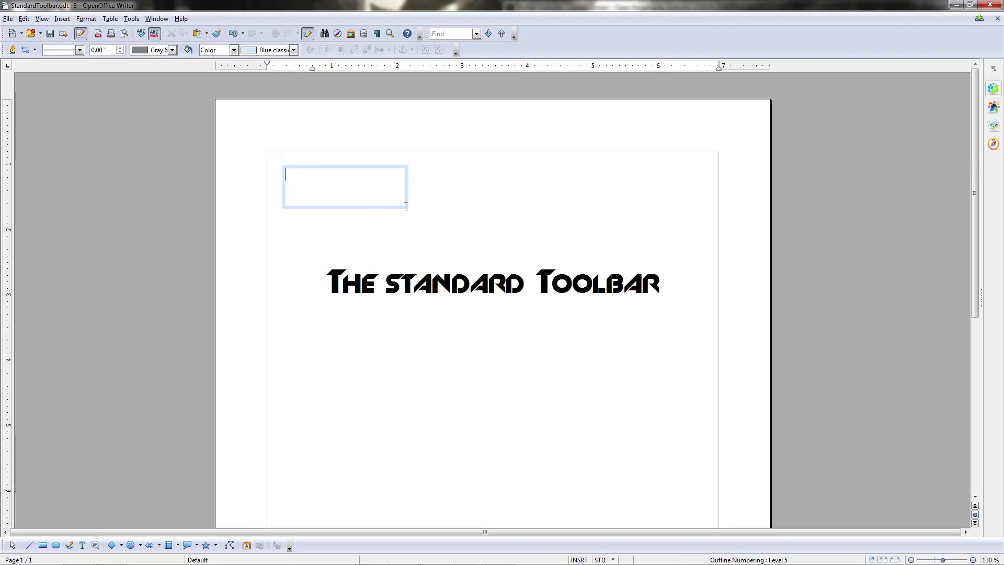
click(437, 325)
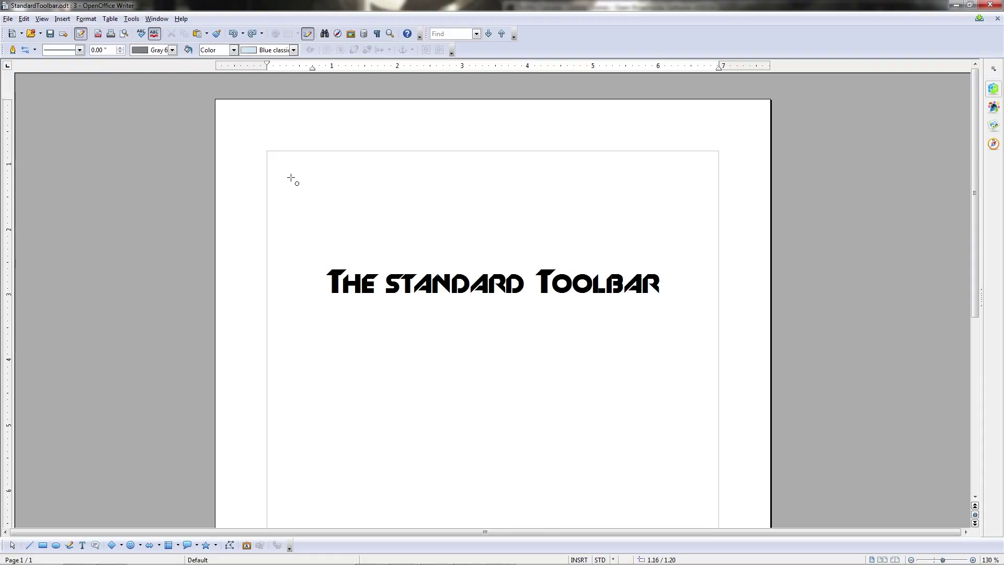
- Draw a circle about 1.92 by 1.84 inches over the page's upper-left corner, and delete it
drag(256, 122, 372, 237)
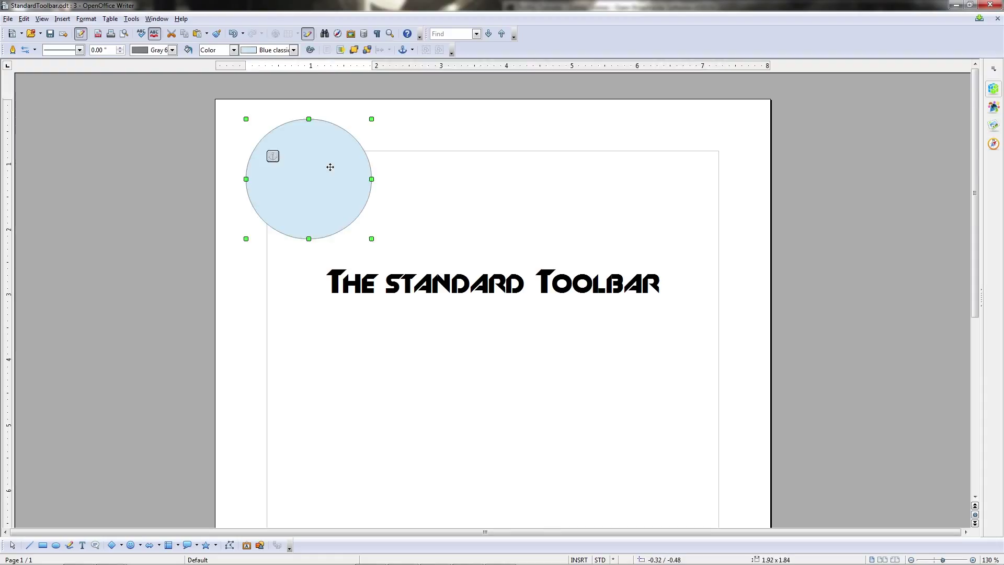
scroll(330, 167, down, 1)
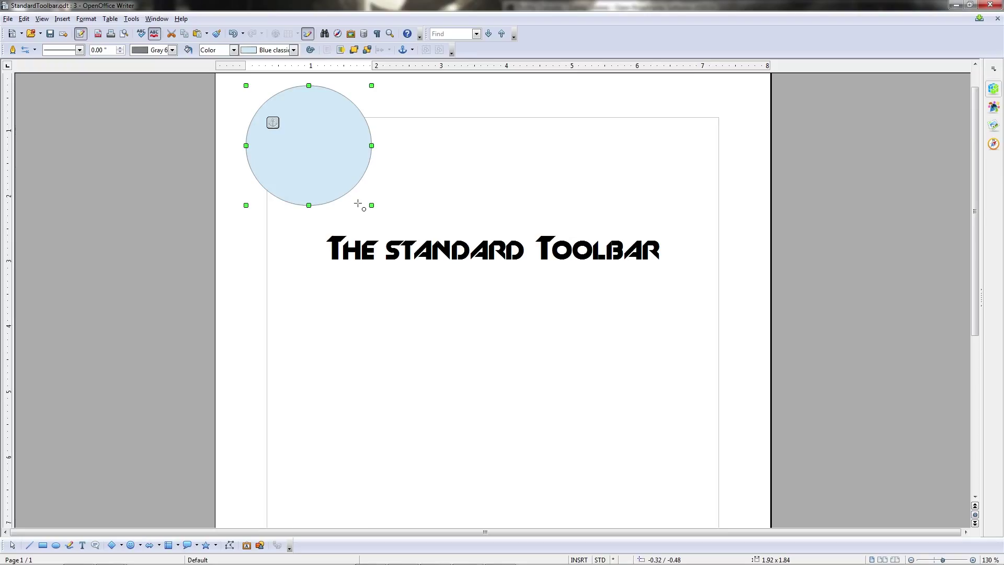
key(Delete)
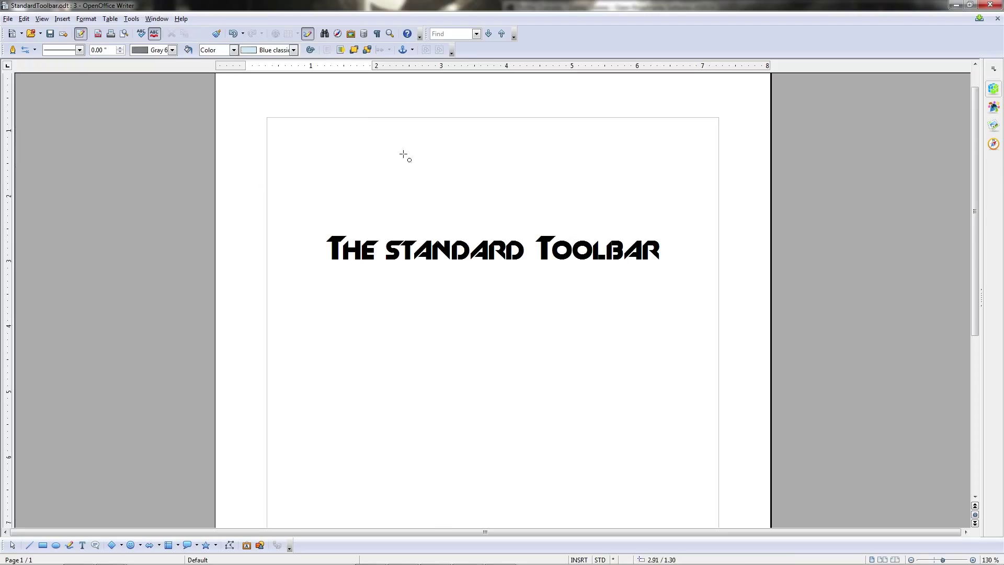
click(555, 350)
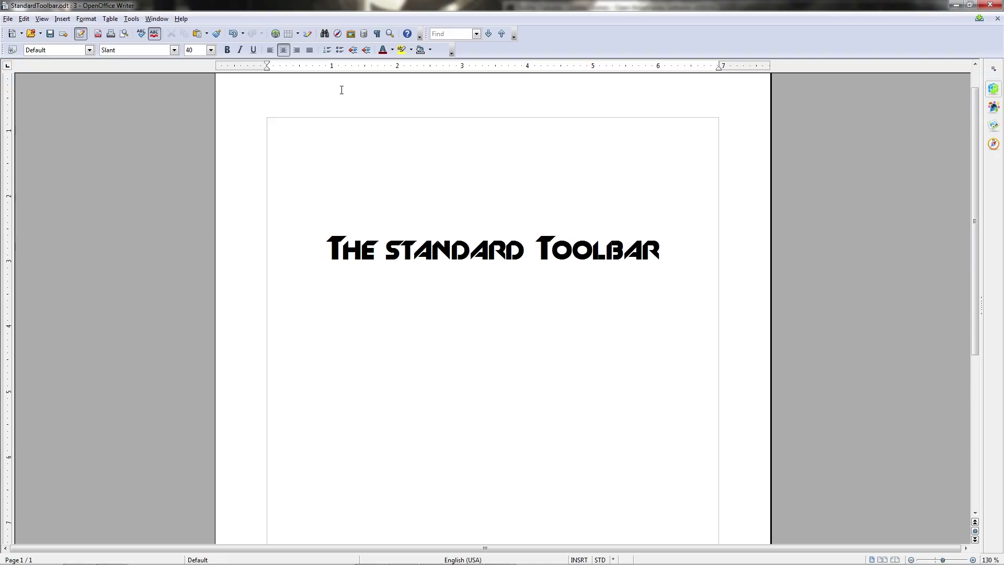
- View the Find & Replace dialog with its search and replacement options, and close it without searching
click(323, 35)
drag(728, 164, 659, 175)
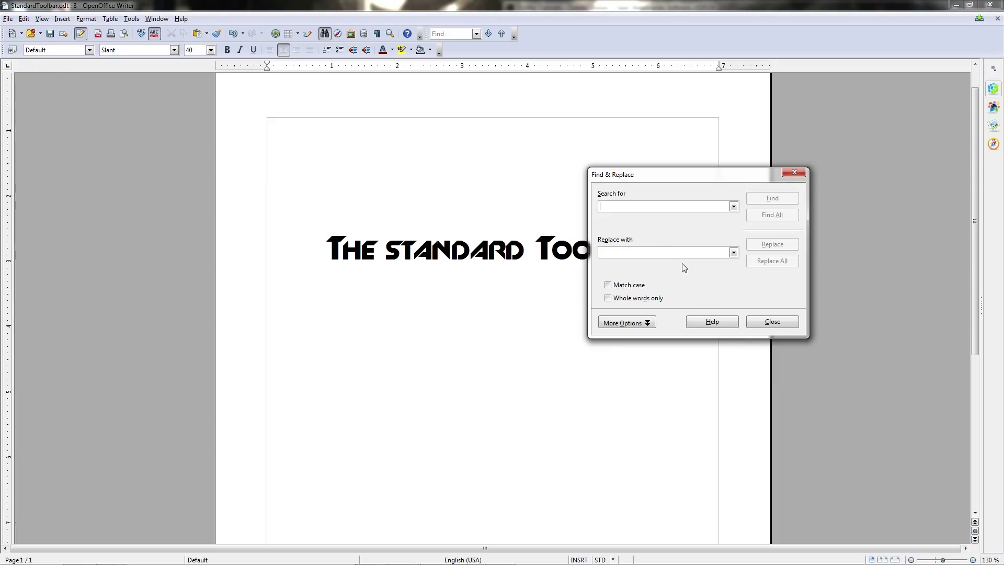
click(769, 323)
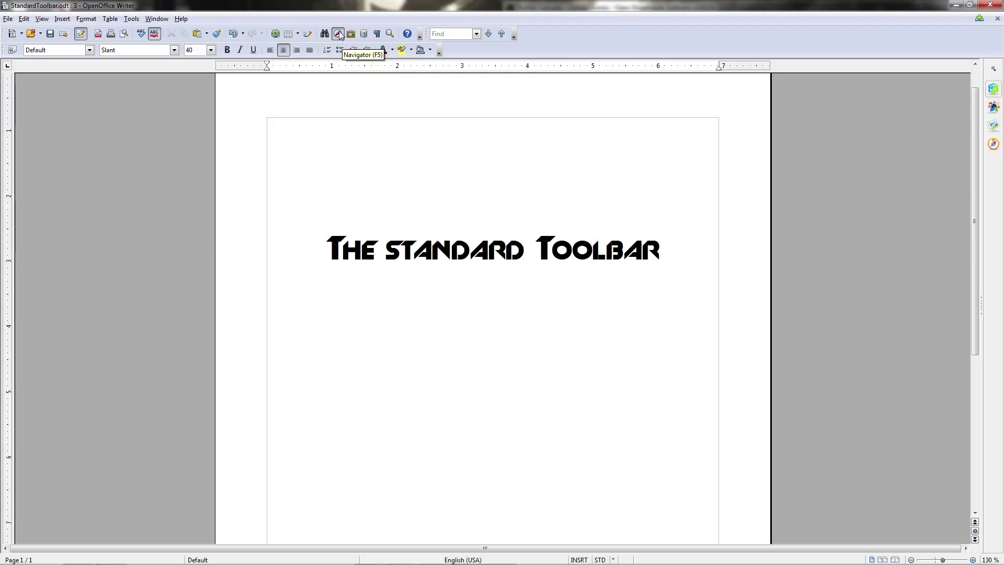
- Open the Navigator beside the page, examine its Headings category, and close it again
click(338, 34)
drag(211, 234, 225, 340)
drag(146, 113, 121, 102)
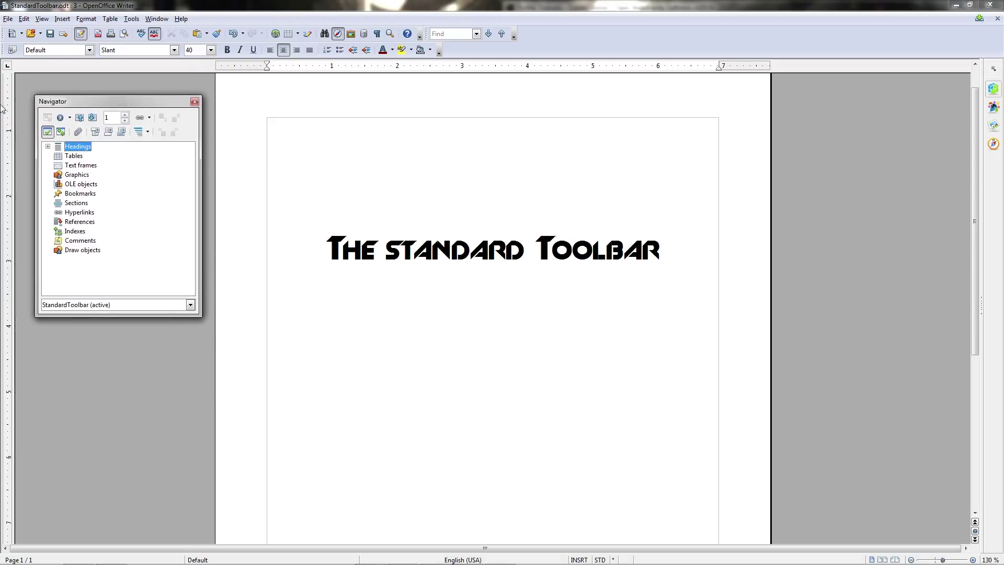
click(47, 147)
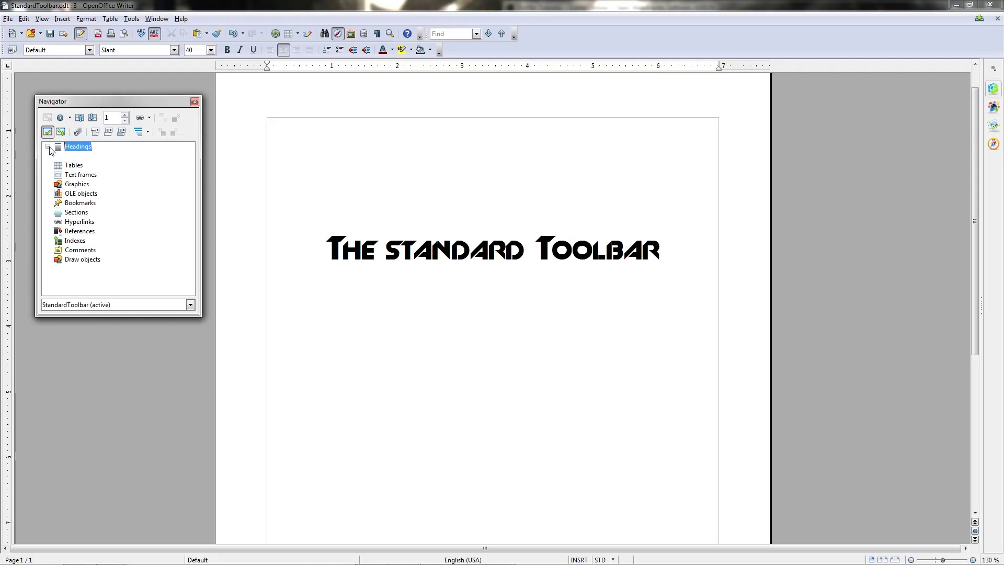
click(48, 146)
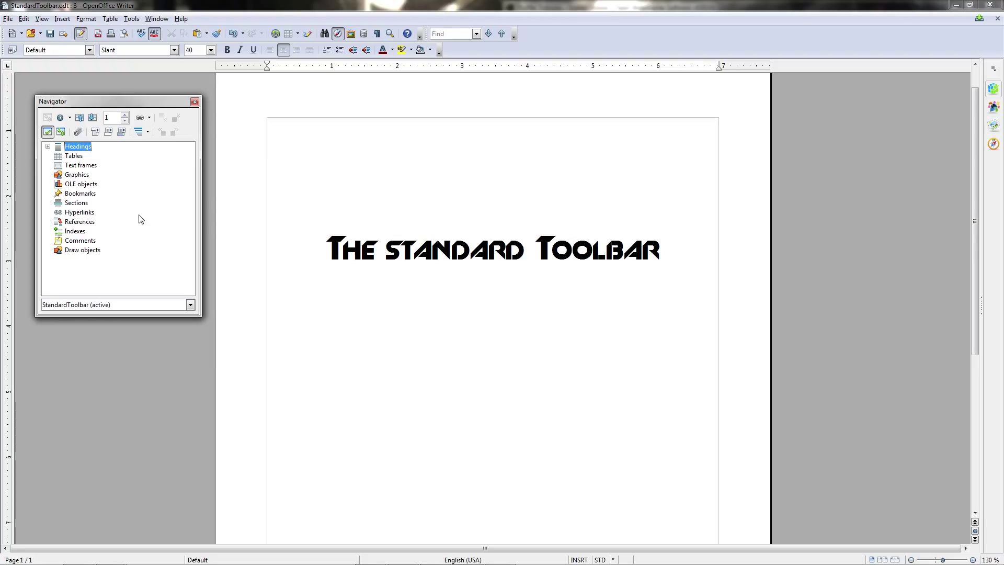
key(F5)
- Add the line "Heading" below the title and apply the Heading 1 style to it
click(441, 336)
text(H)
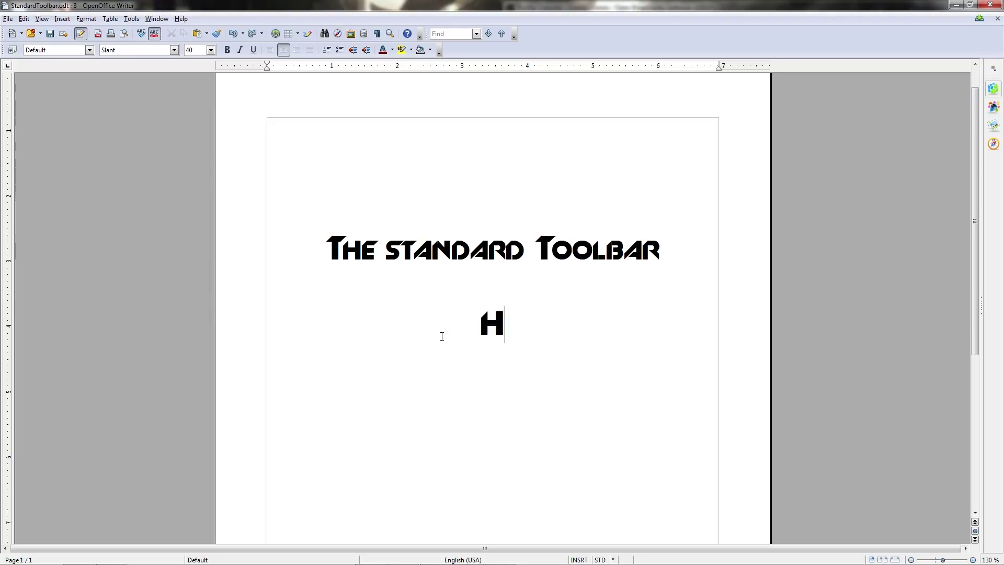
text(eading)
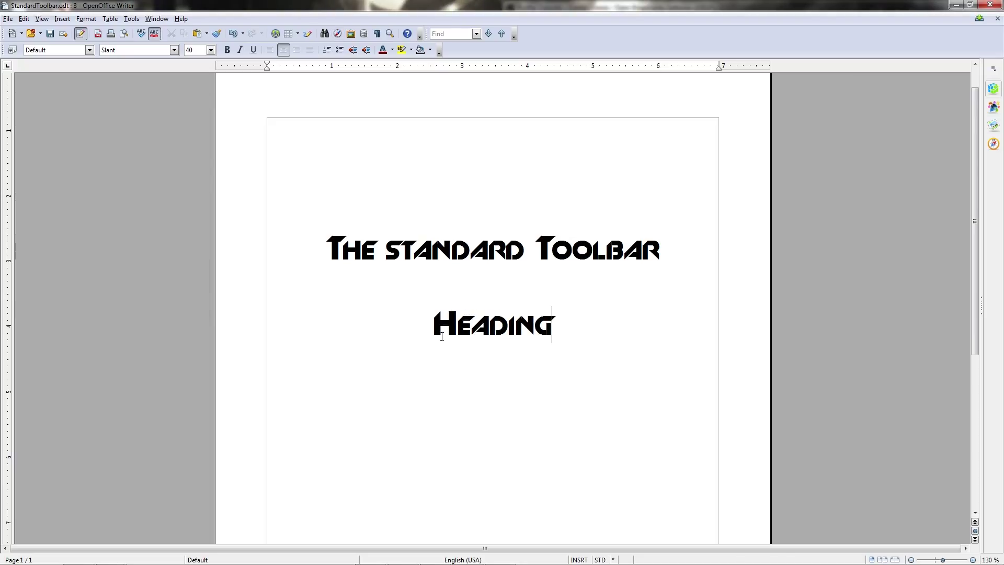
key(ctrl+1)
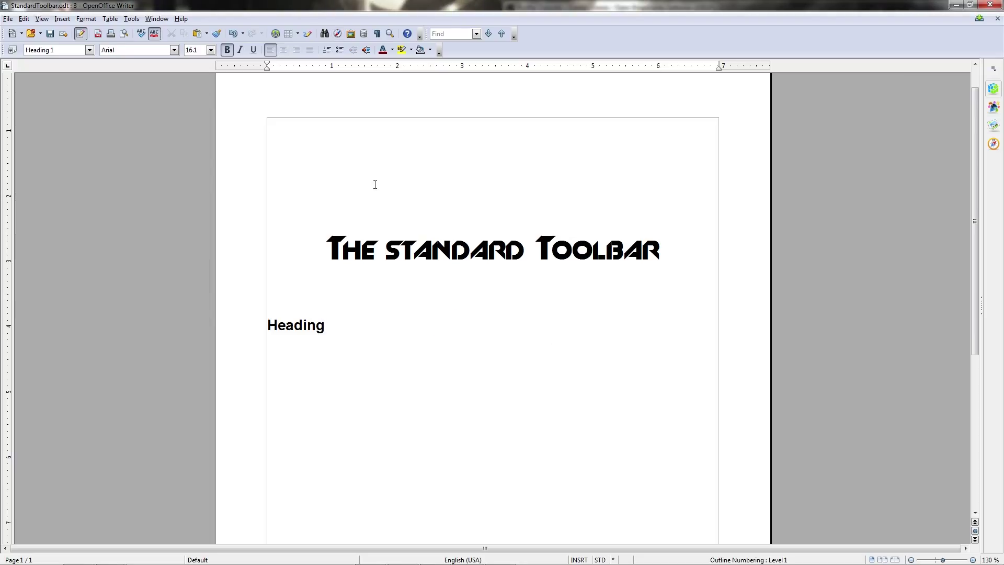
click(679, 236)
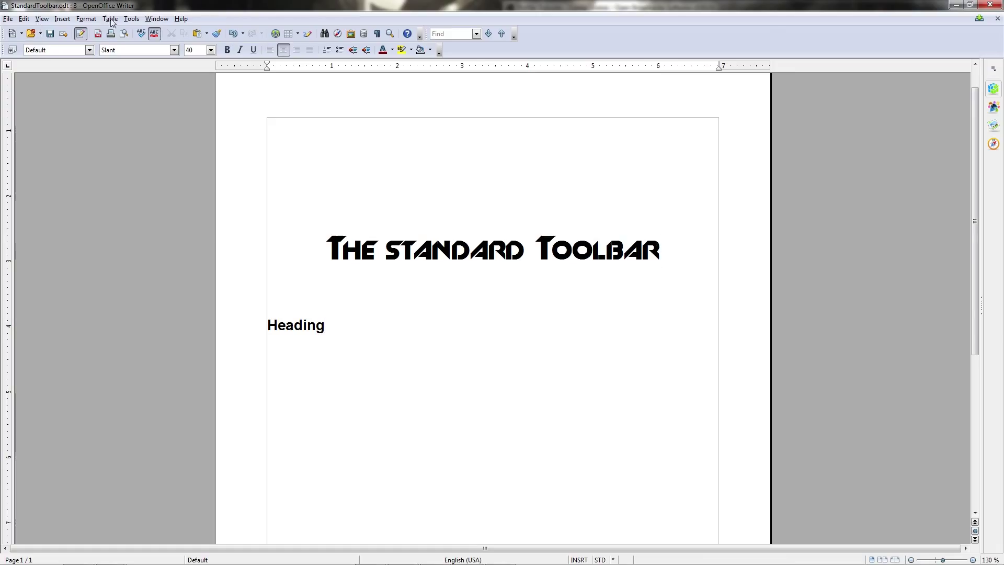
- Check the Navigator's Headings entries with the window moved clear of the page, and place the cursor below the "Heading" line
click(338, 34)
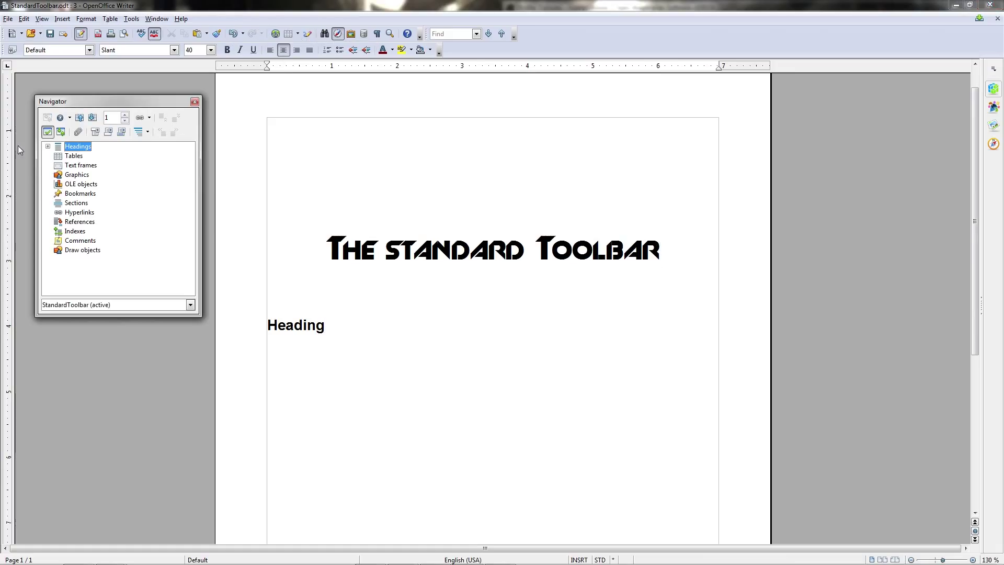
click(48, 147)
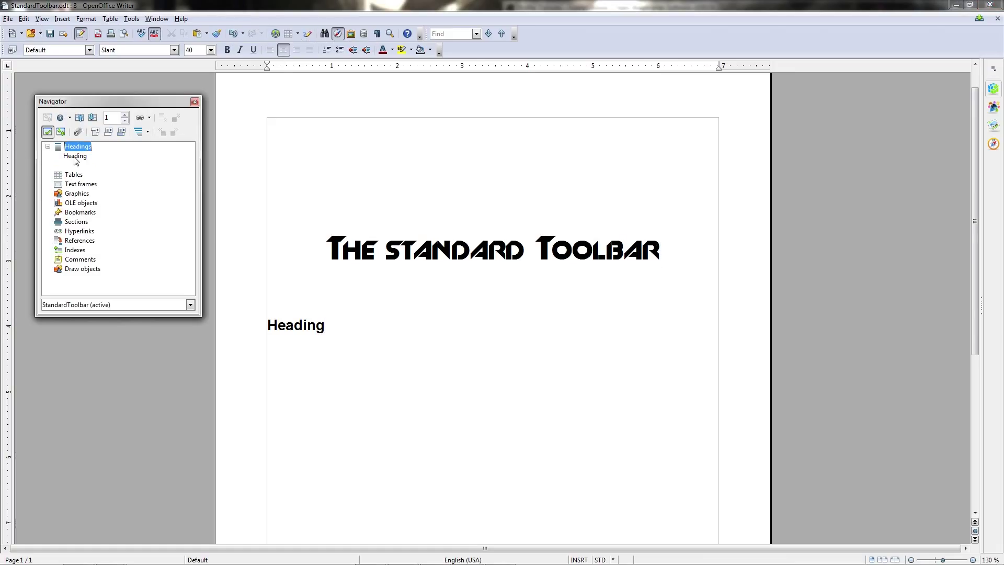
drag(104, 102, 84, 62)
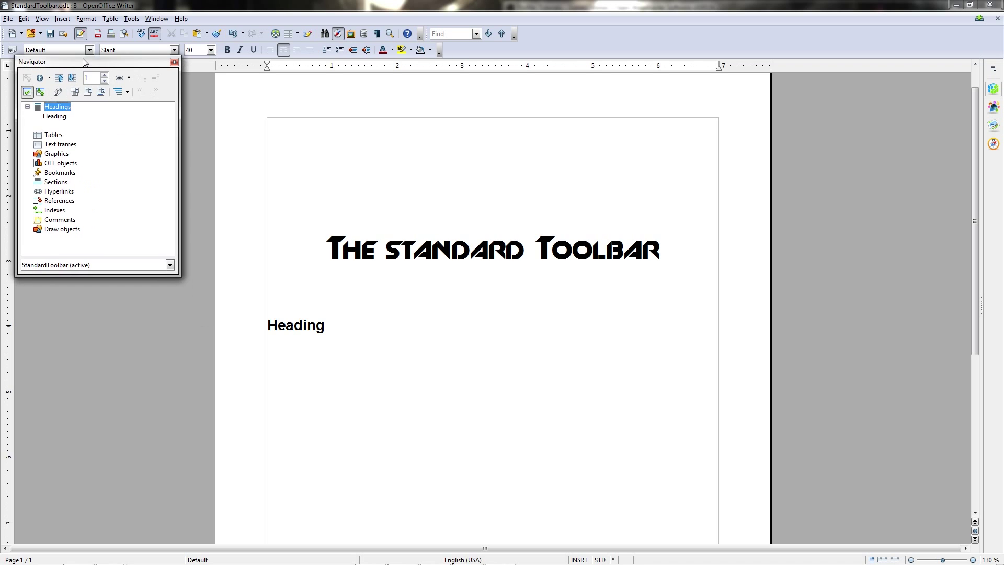
click(483, 420)
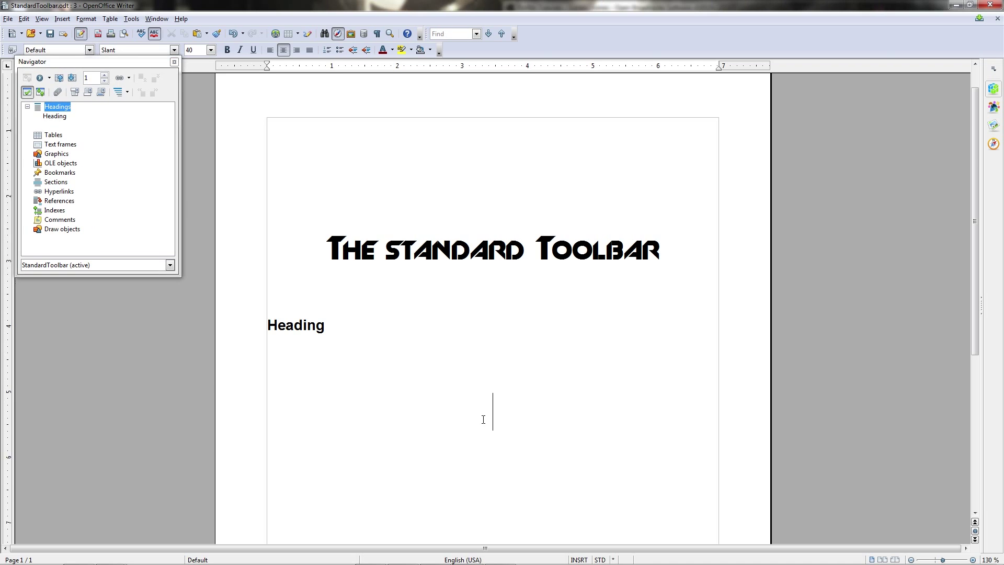
- Add blank lines and a page break below the "Heading" line, and jump back to that heading from the Navigator
scroll(483, 419, down, 5)
key(Return)
key(Return)
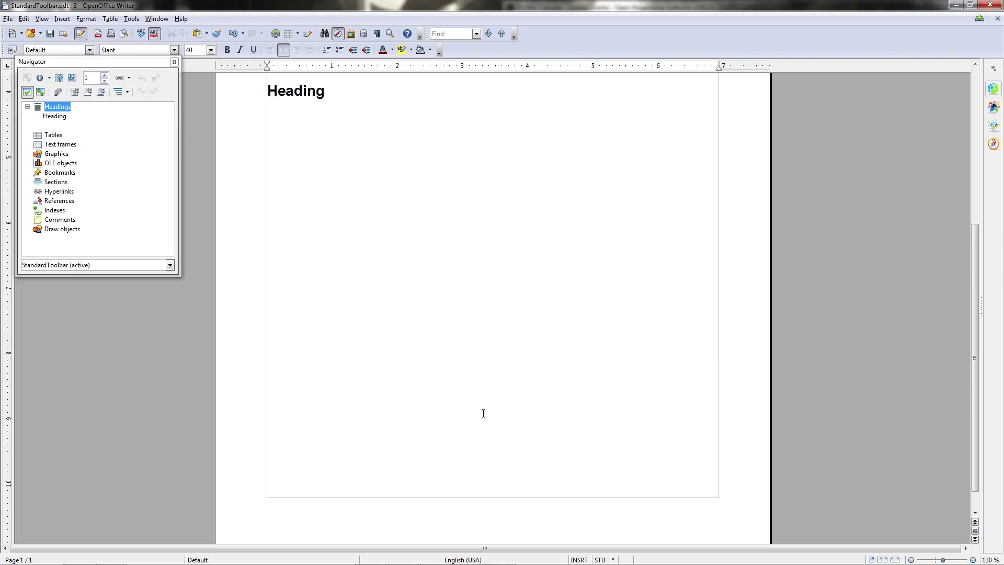
key(ctrl+Return)
double_click(60, 116)
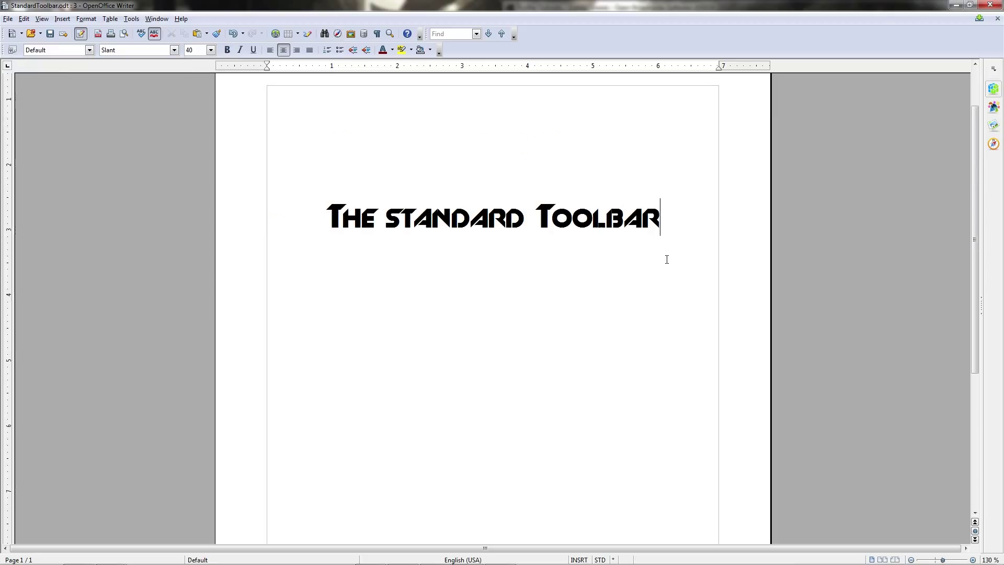
- Open the Gallery, enlarge it, and browse its Finance, Rulers and Homepage themes
click(350, 35)
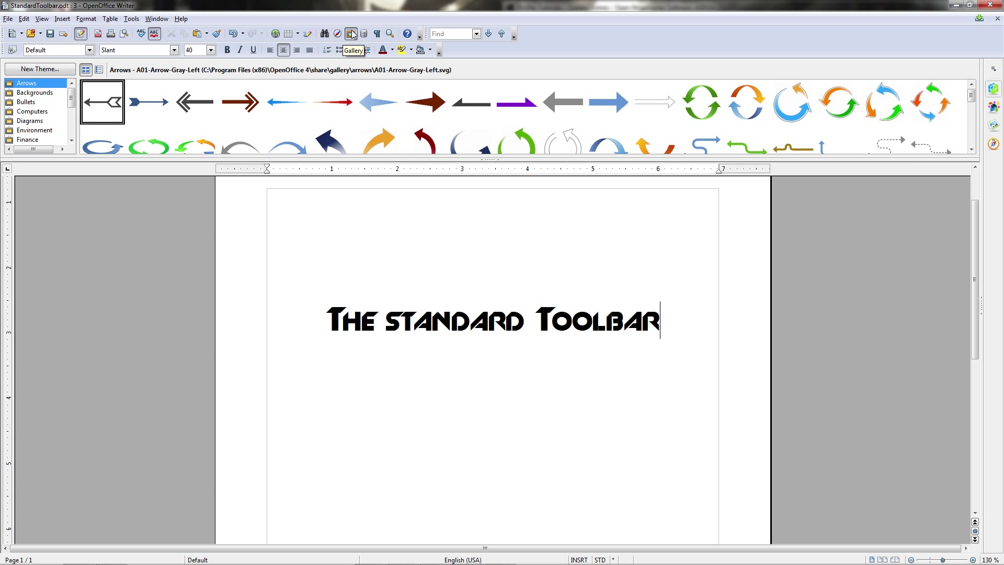
drag(388, 158, 388, 209)
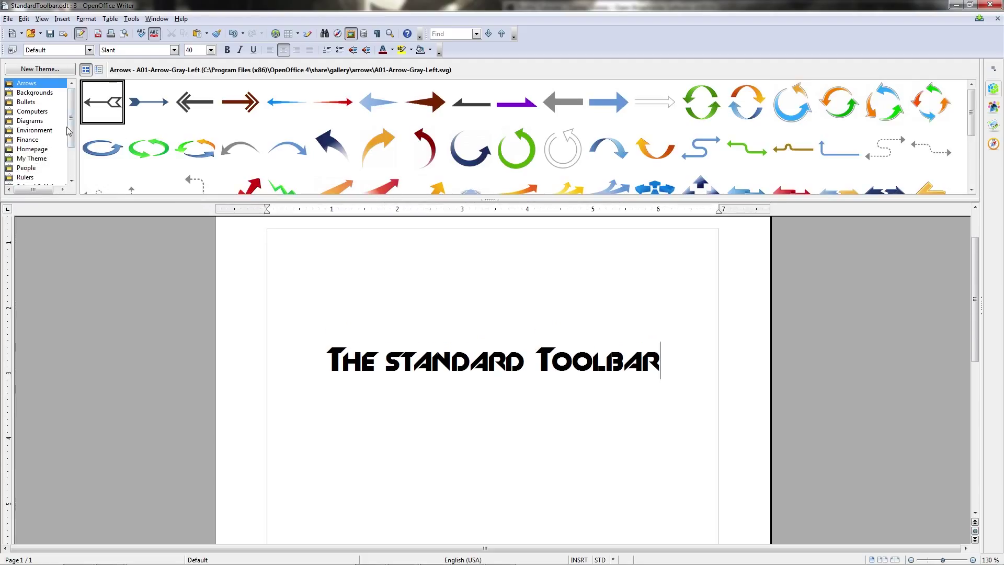
drag(73, 131, 78, 138)
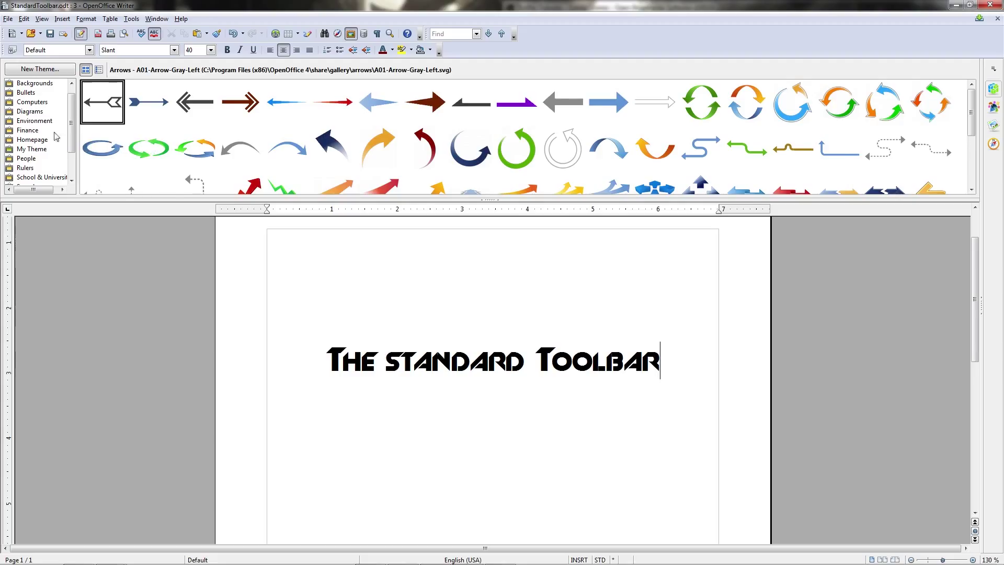
click(38, 130)
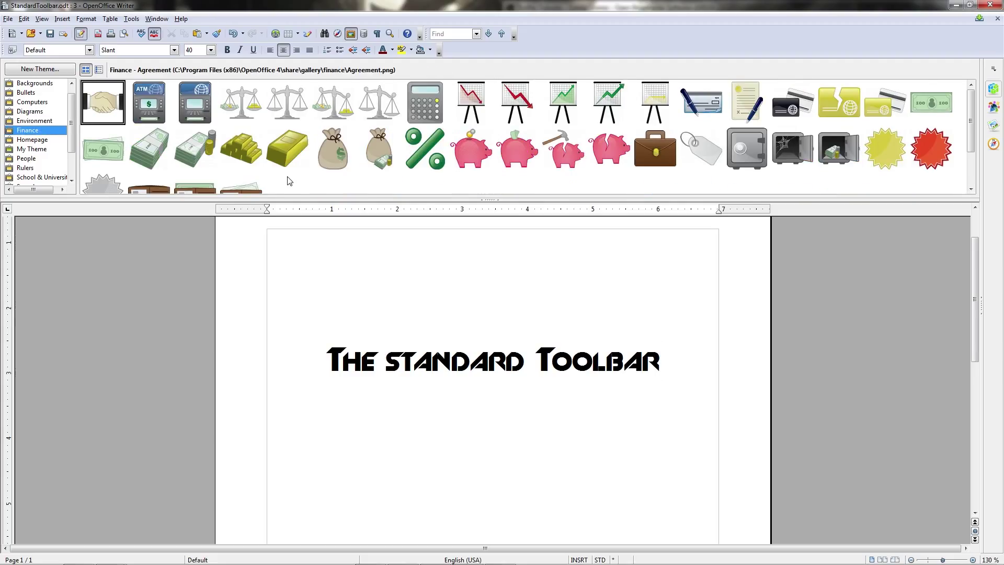
scroll(290, 181, down, 1)
scroll(53, 155, down, 1)
click(25, 140)
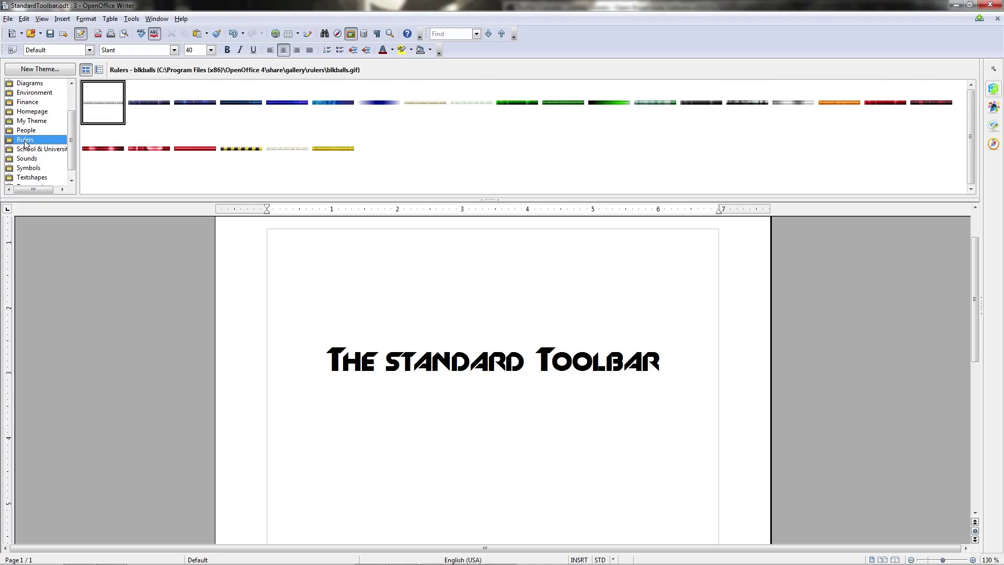
click(32, 111)
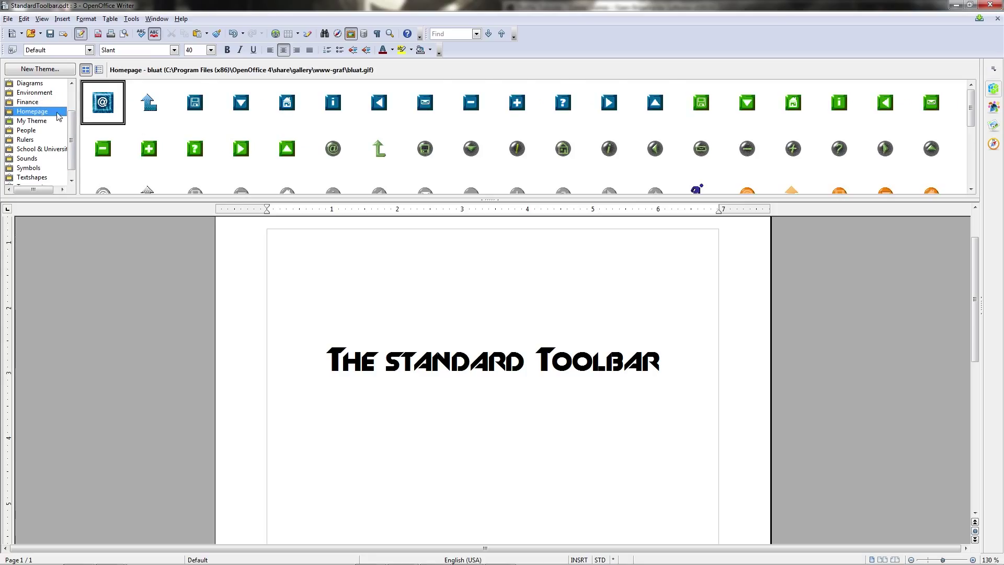
- Insert the GoldBar picture from the Gallery's Finance theme below the title and shift it slightly
click(28, 102)
drag(287, 158, 542, 441)
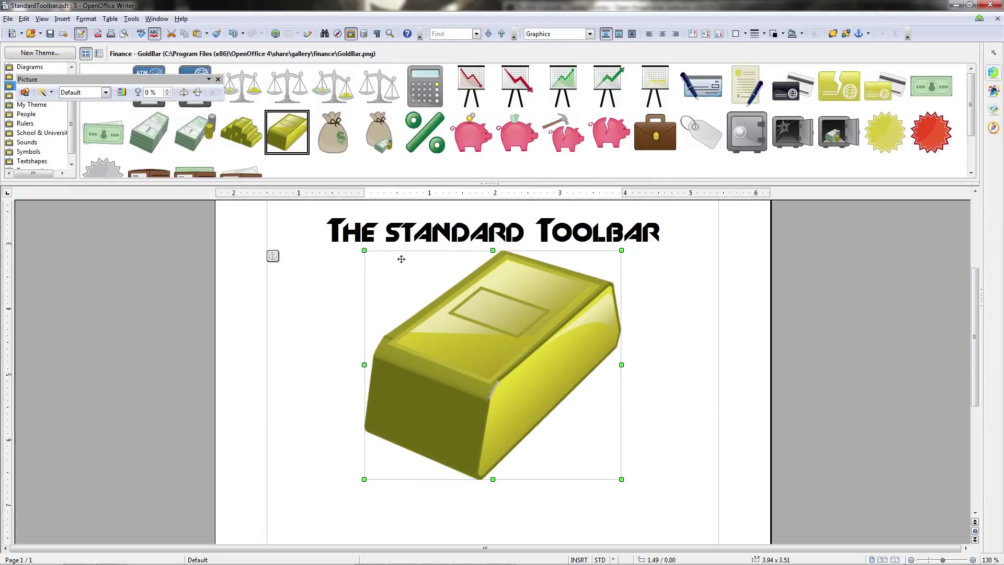
mouse_move(456, 305)
mouse_down()
mouse_move(413, 313)
mouse_move(448, 334)
mouse_move(426, 331)
mouse_move(453, 320)
mouse_up()
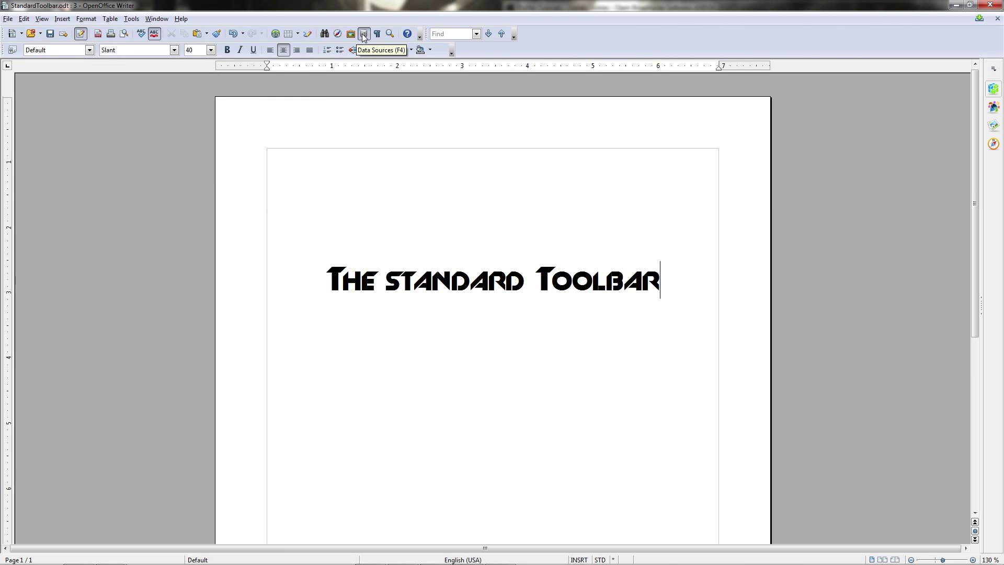
- Show the data sources with the Bibliography tables expanded, insert an Author entry after the title, and undo the insertion
click(363, 34)
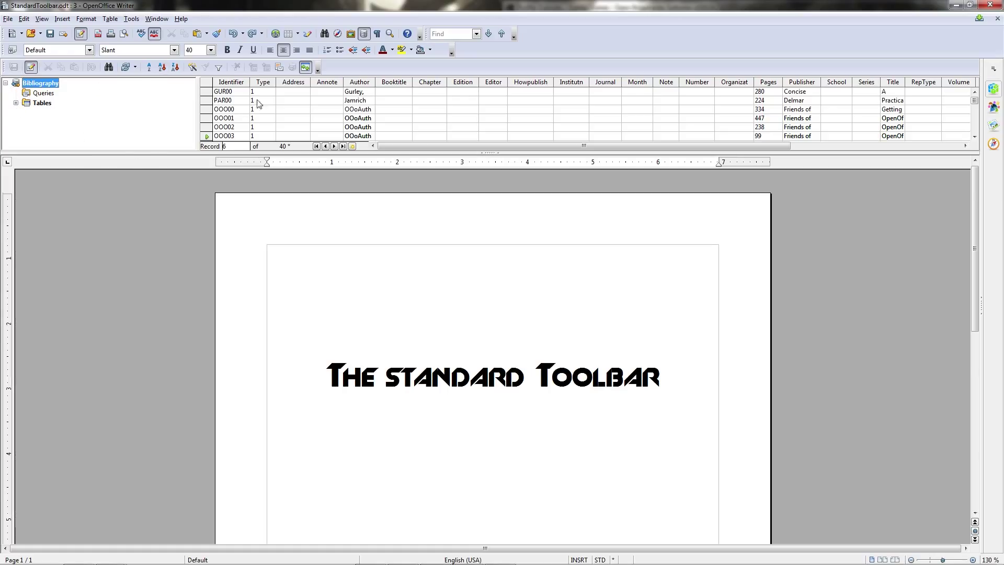
click(16, 103)
click(364, 101)
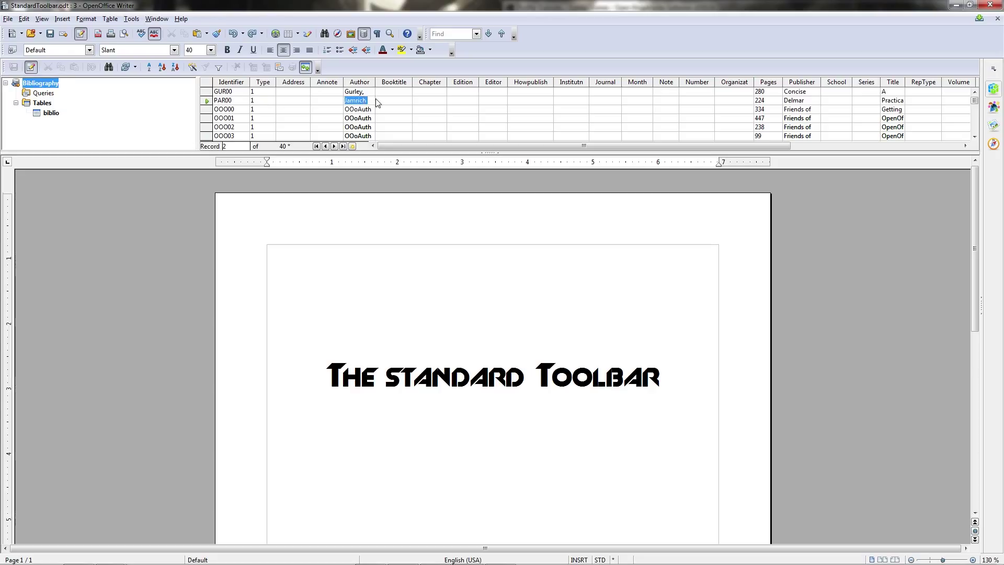
mouse_move(366, 100)
mouse_down()
mouse_move(414, 197)
mouse_move(406, 293)
mouse_move(639, 398)
mouse_move(684, 387)
mouse_up()
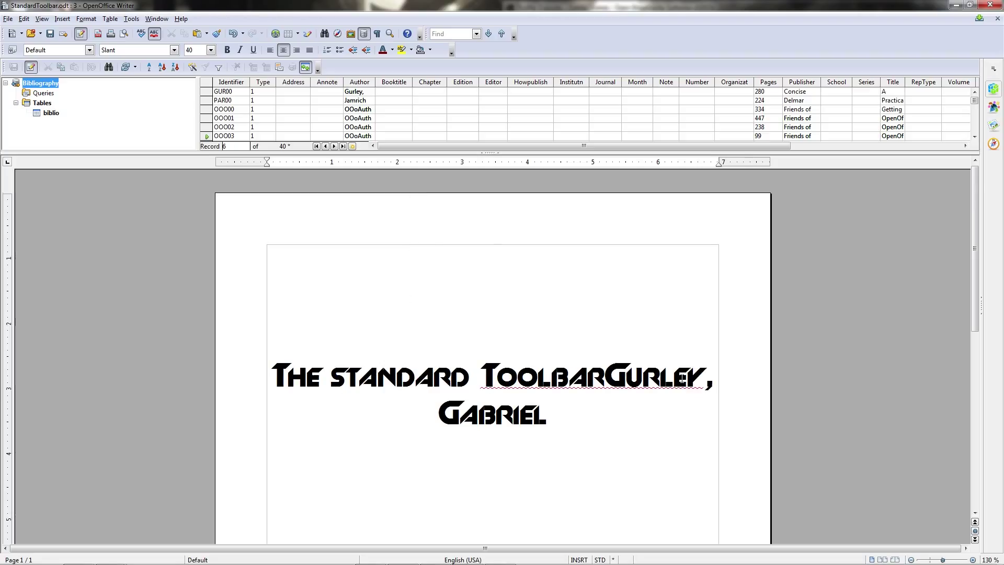
key(ctrl+z)
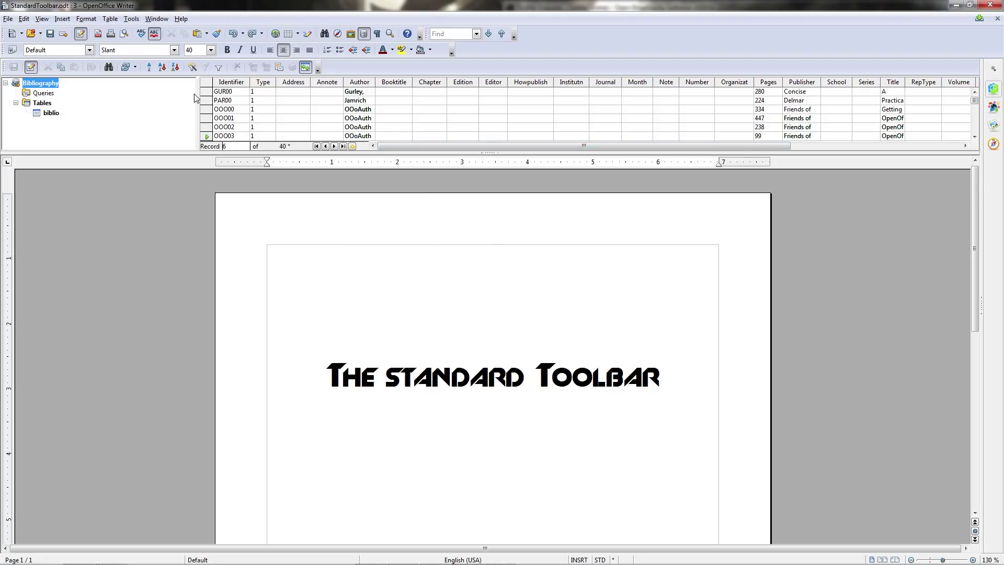
- Select all Bibliography records and drop them into the document below the title to start inserting database columns
click(242, 93)
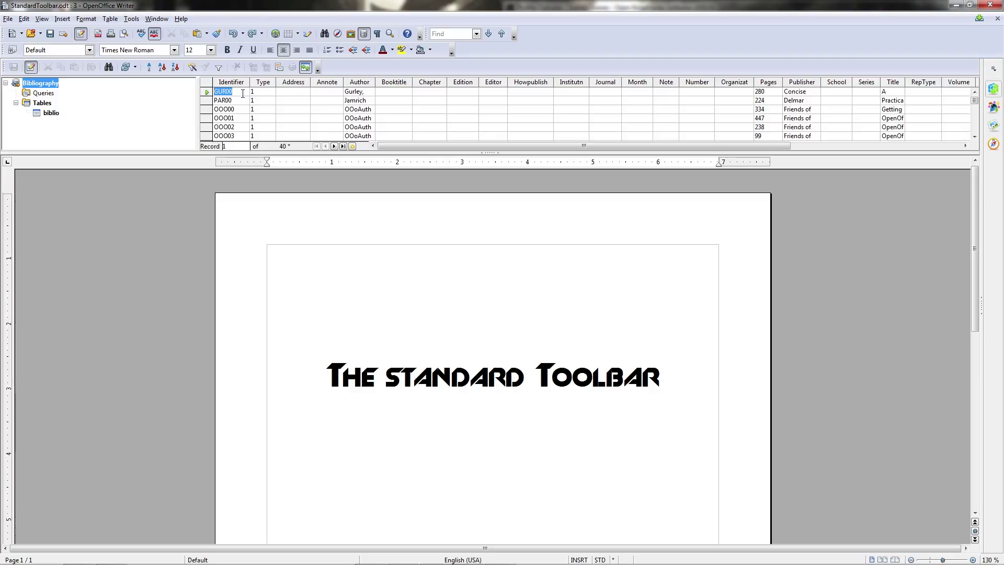
click(208, 83)
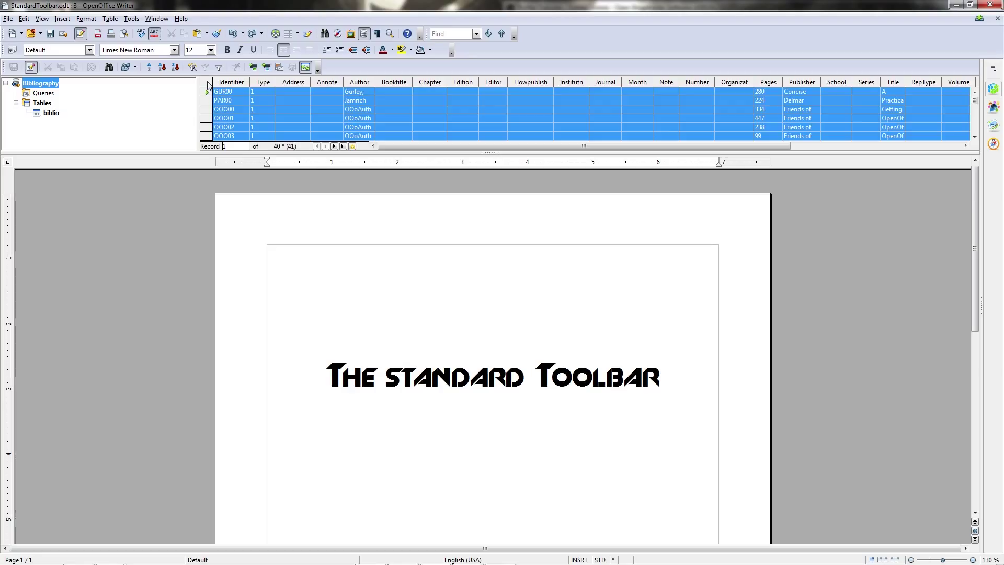
drag(208, 84, 497, 409)
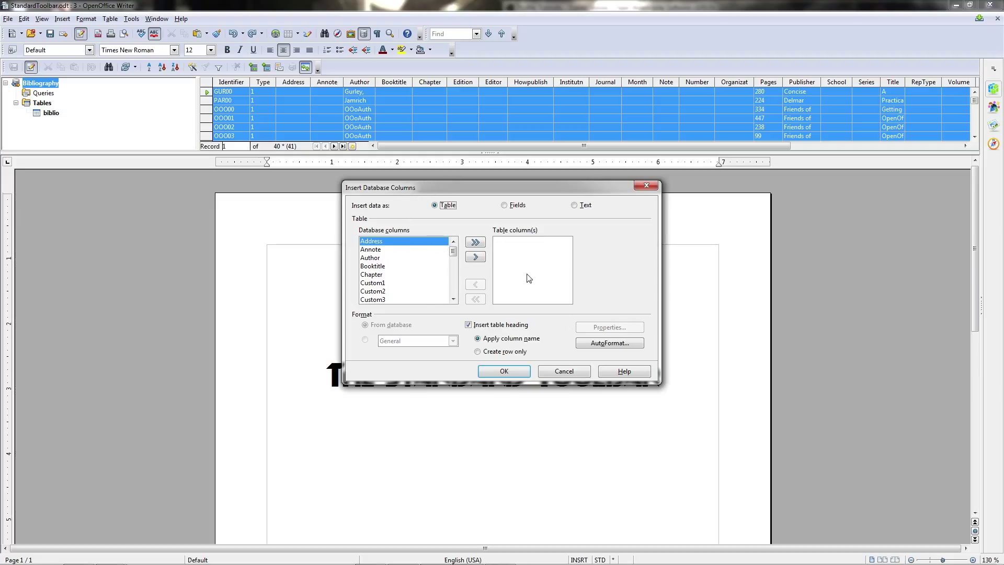
- Insert the selected records as a table with the columns Booktitle and Author, keeping the column names as headings
scroll(407, 256, down, 1)
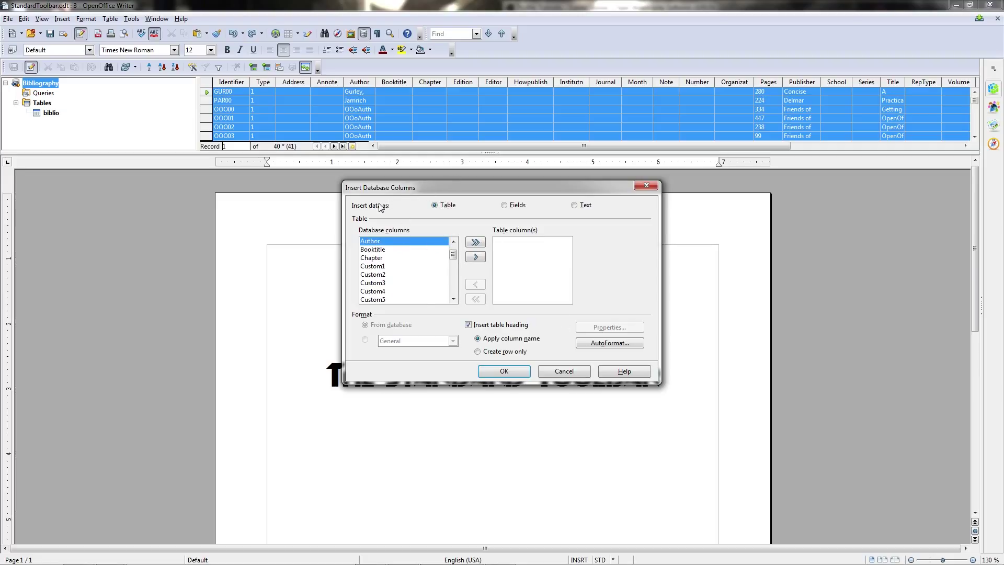
scroll(413, 257, up, 1)
click(404, 264)
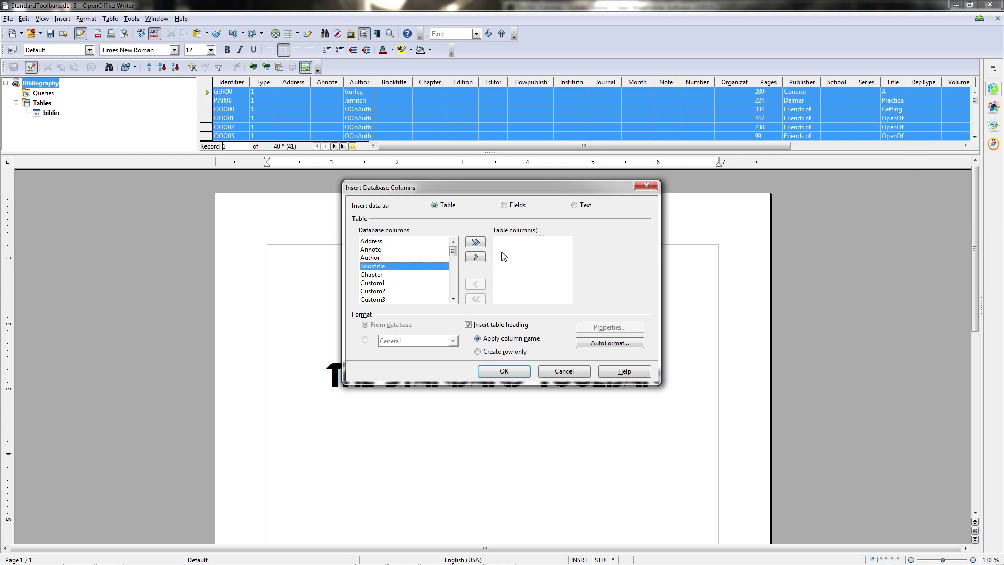
click(474, 256)
scroll(413, 255, up, 1)
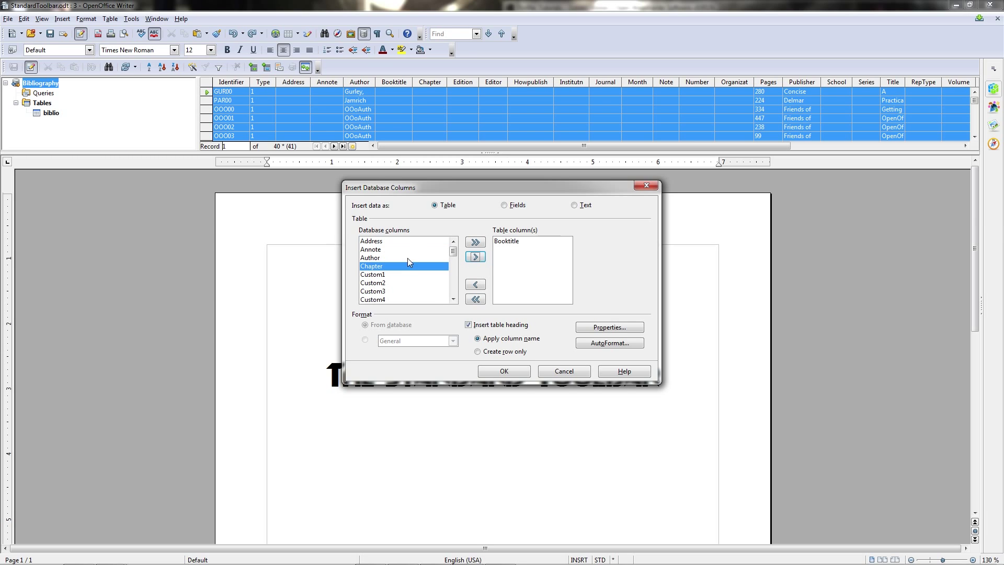
click(404, 257)
click(476, 256)
click(504, 371)
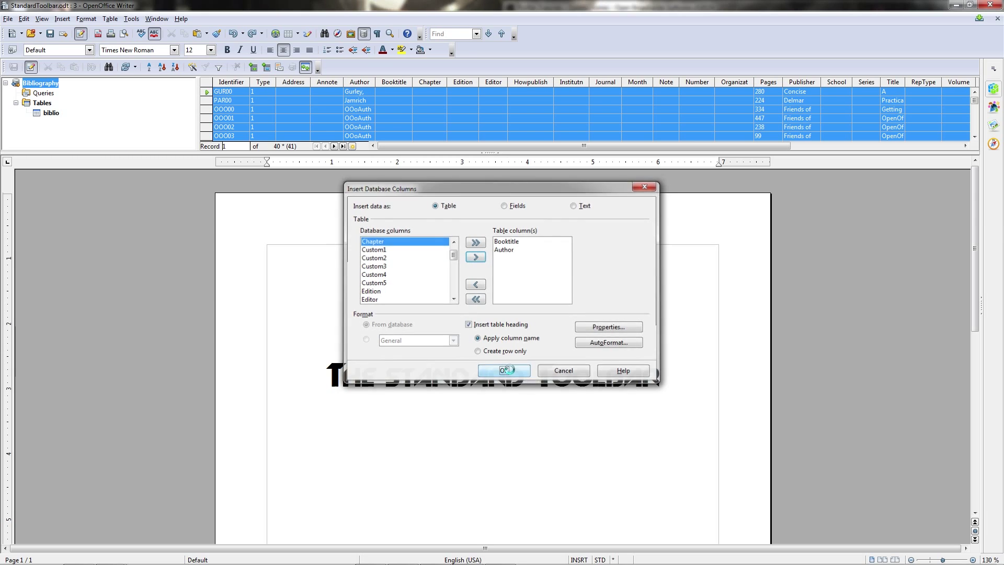
- Examine the inserted bibliography table across all of its pages
scroll(417, 287, down, 3)
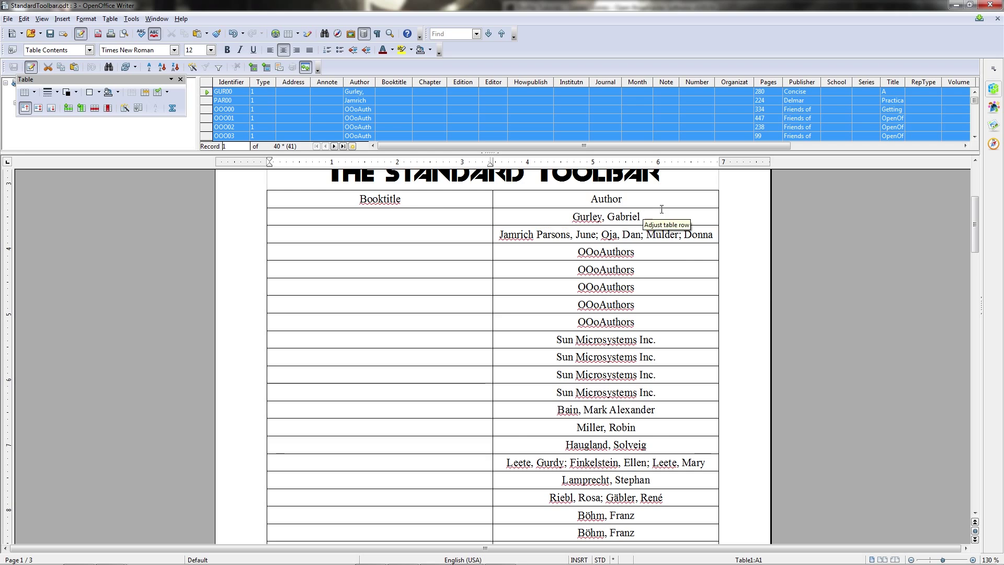
scroll(659, 205, down, 15)
scroll(661, 210, down, 5)
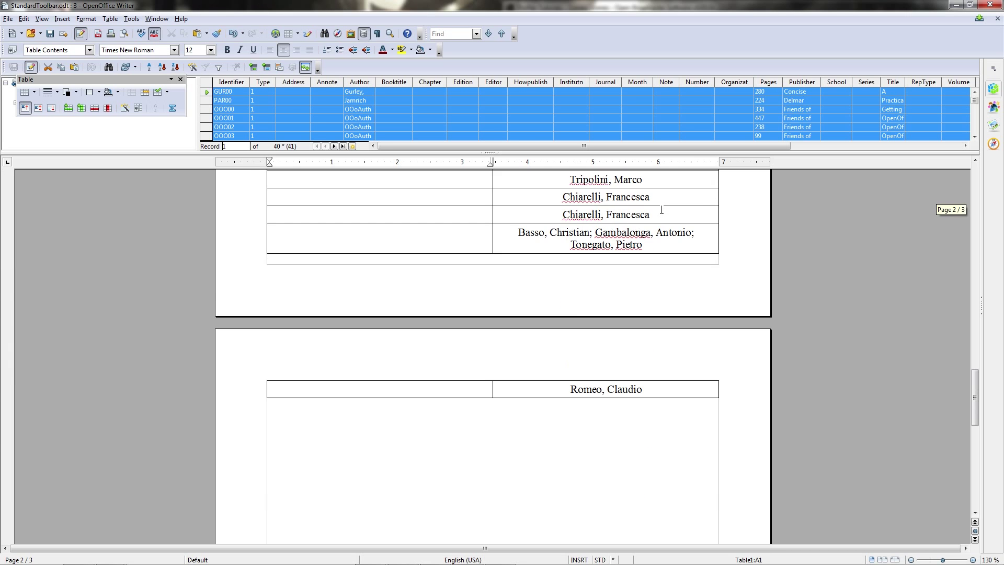
scroll(661, 209, up, 1)
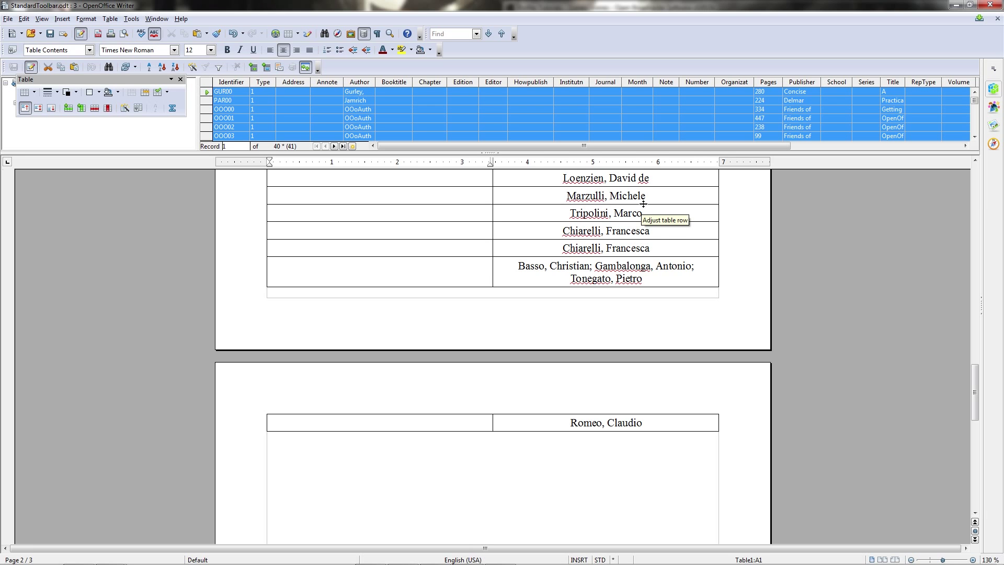
scroll(661, 262, up, 12)
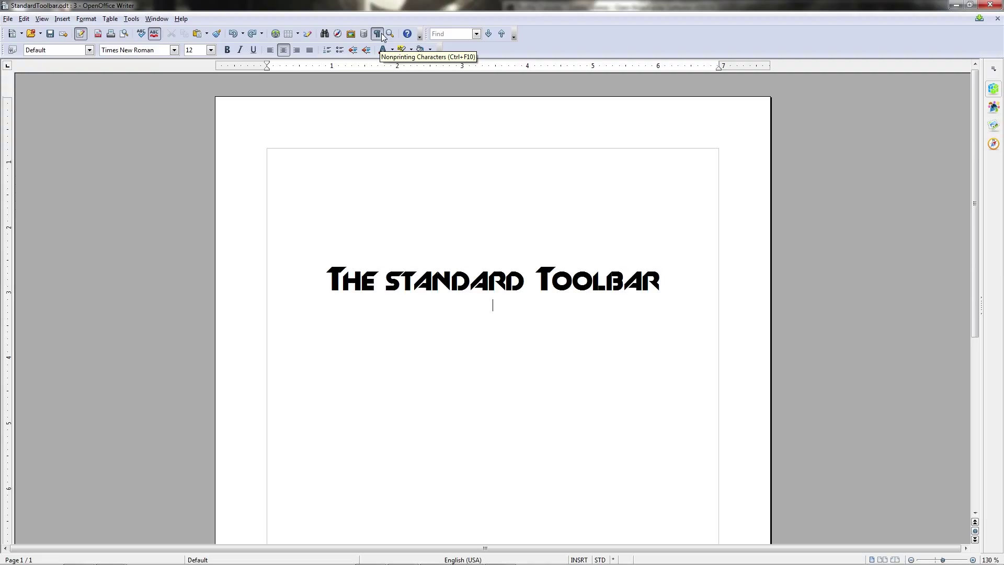
- Show the nonprinting characters, inspect the paragraph marks around the title, and hide them again
click(381, 33)
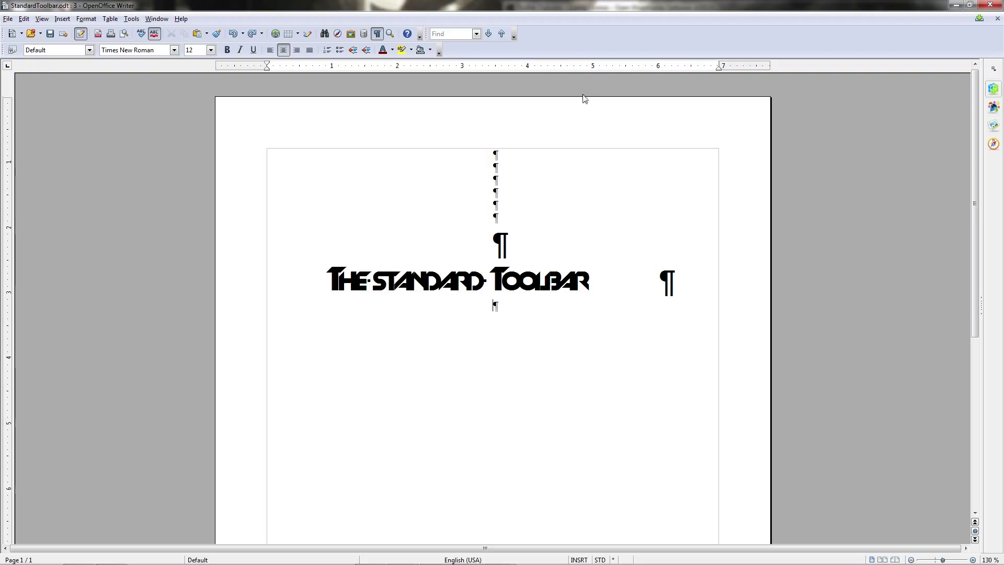
click(503, 242)
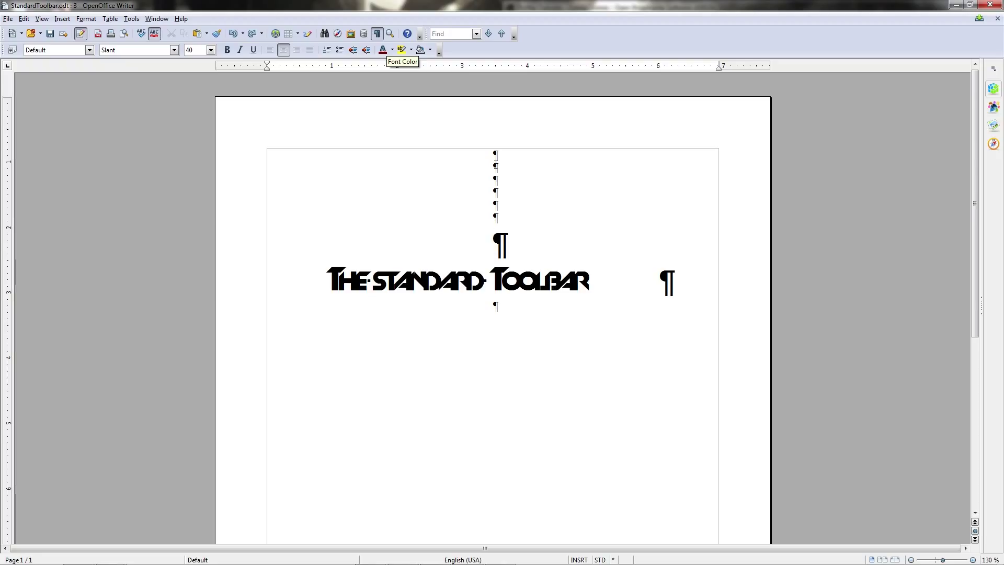
click(378, 33)
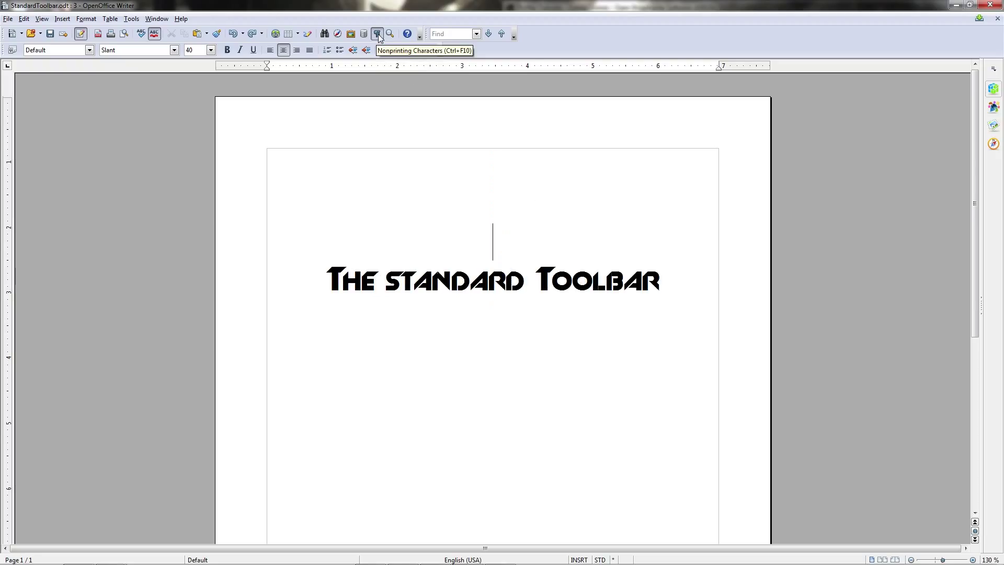
click(674, 273)
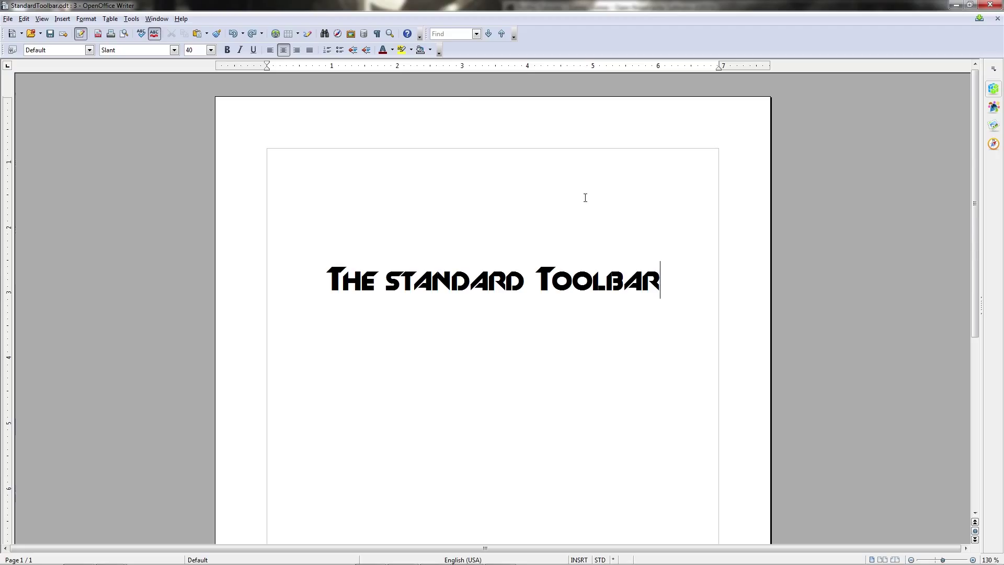
- Try the view layout with 2 columns and Book mode in the Zoom & View Layout dialog, switch it to Automatic, and close the dialog
click(390, 35)
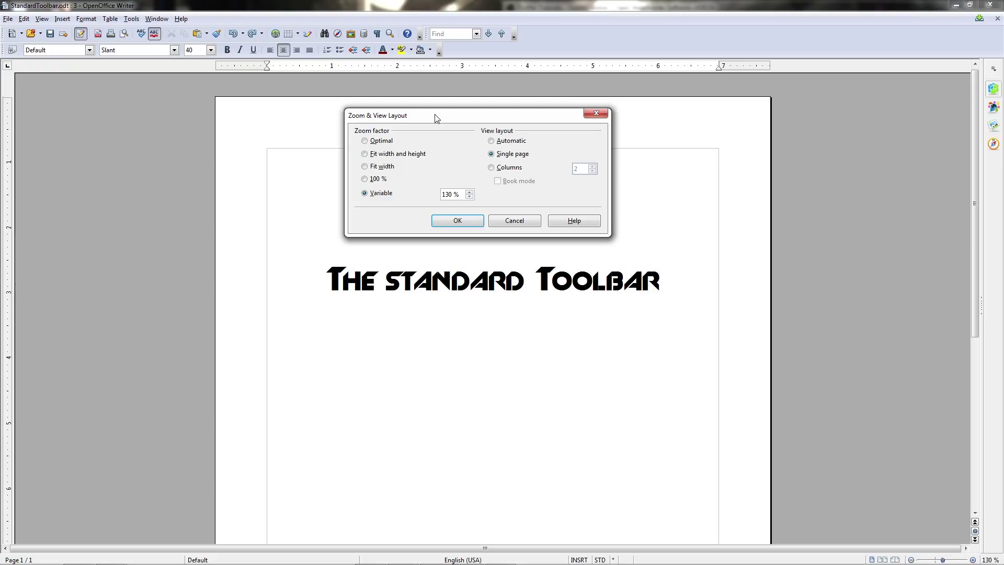
drag(436, 118, 398, 110)
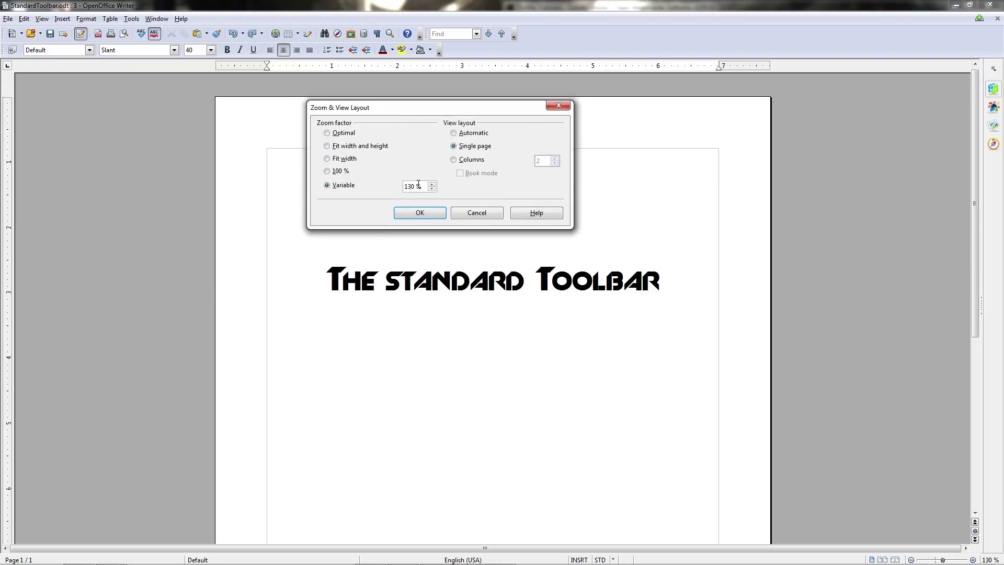
drag(415, 186, 405, 187)
click(422, 187)
click(454, 160)
drag(540, 162, 530, 162)
click(480, 178)
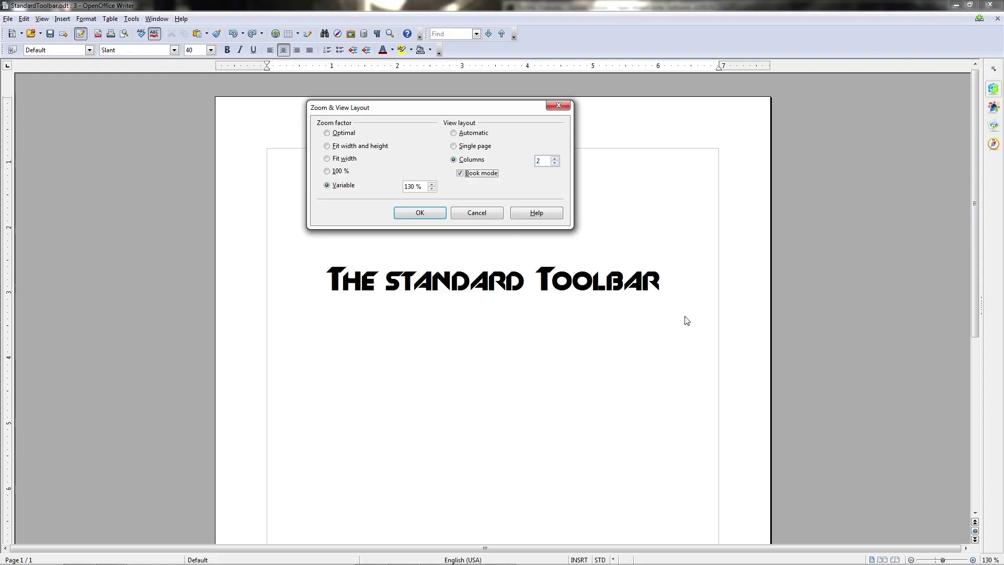
click(466, 134)
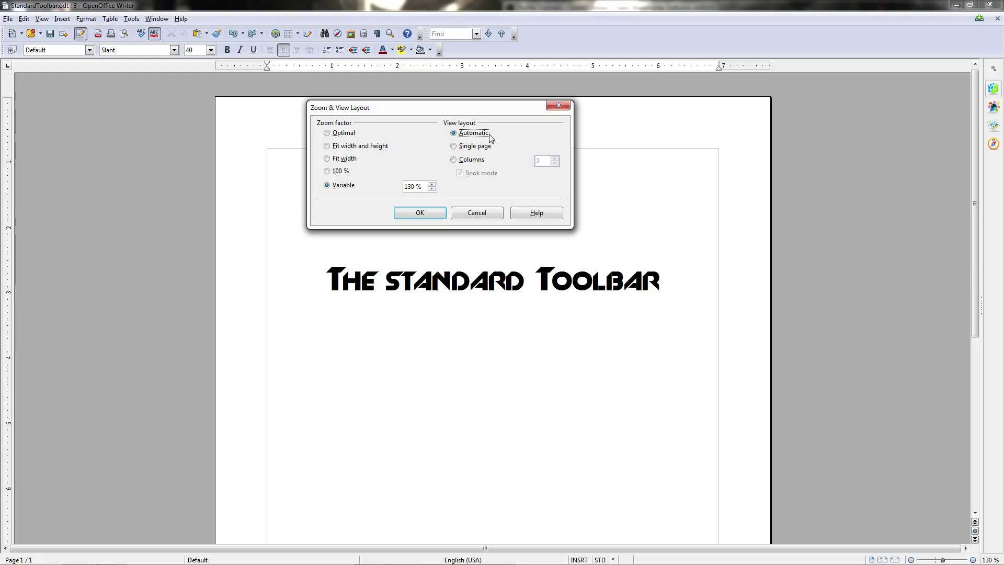
click(476, 212)
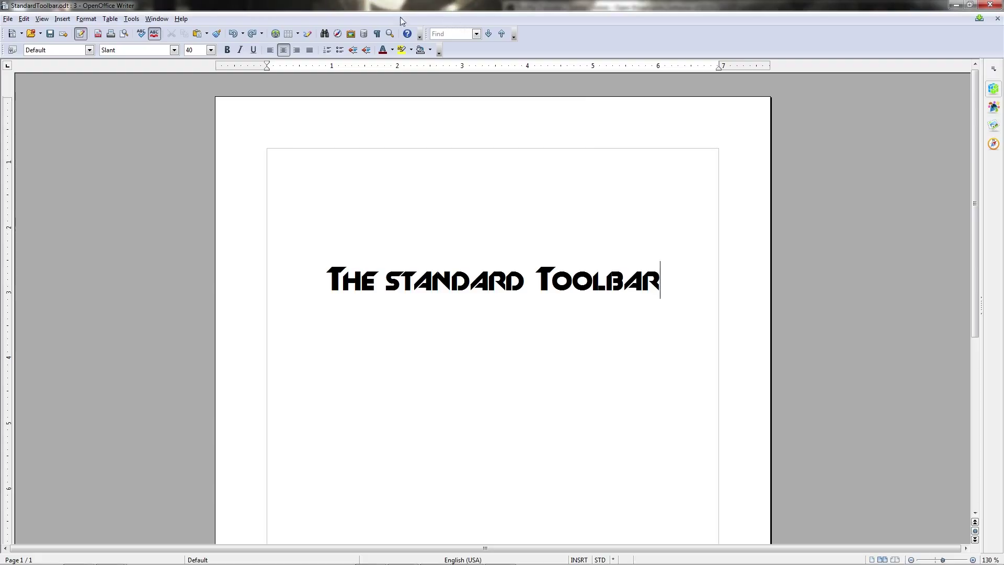
- Open the OpenOffice Help window for Writer
click(407, 34)
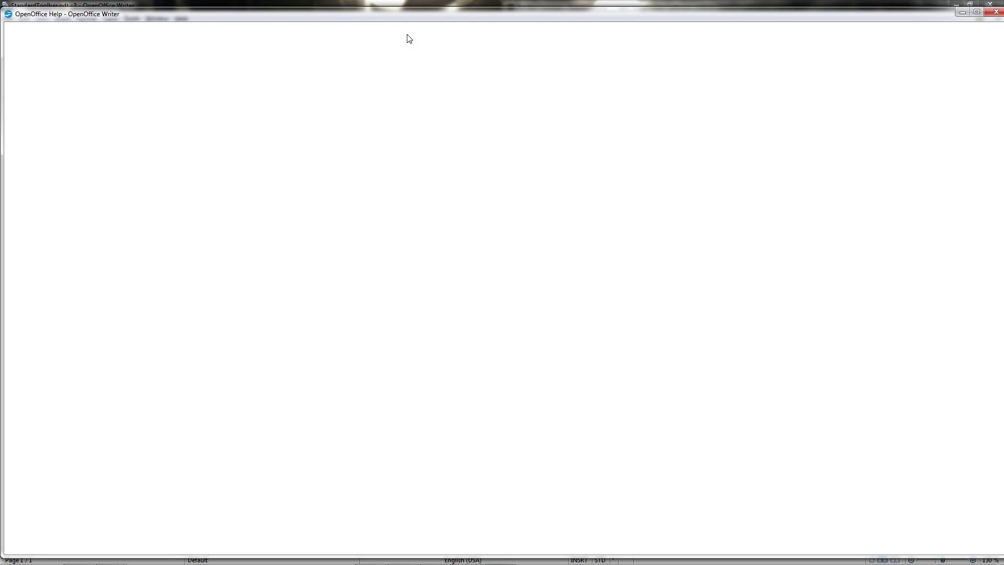